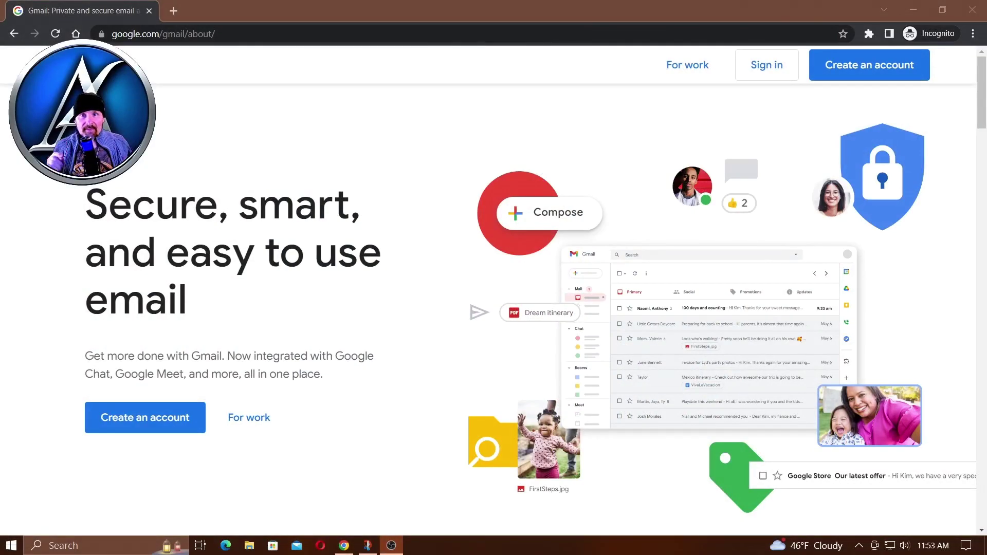
- Sign in to Gmail with the account e-mail address and password
click(756, 72)
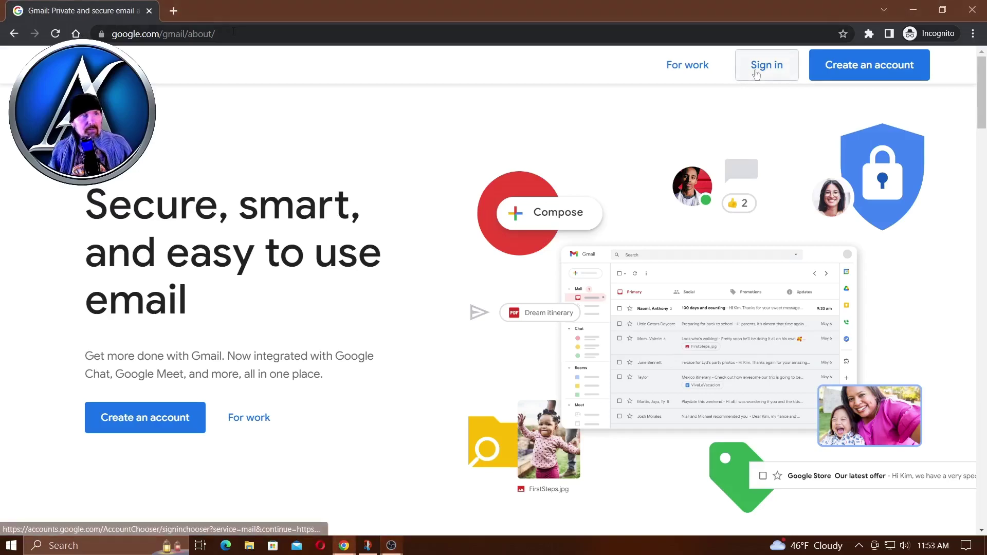
click(452, 271)
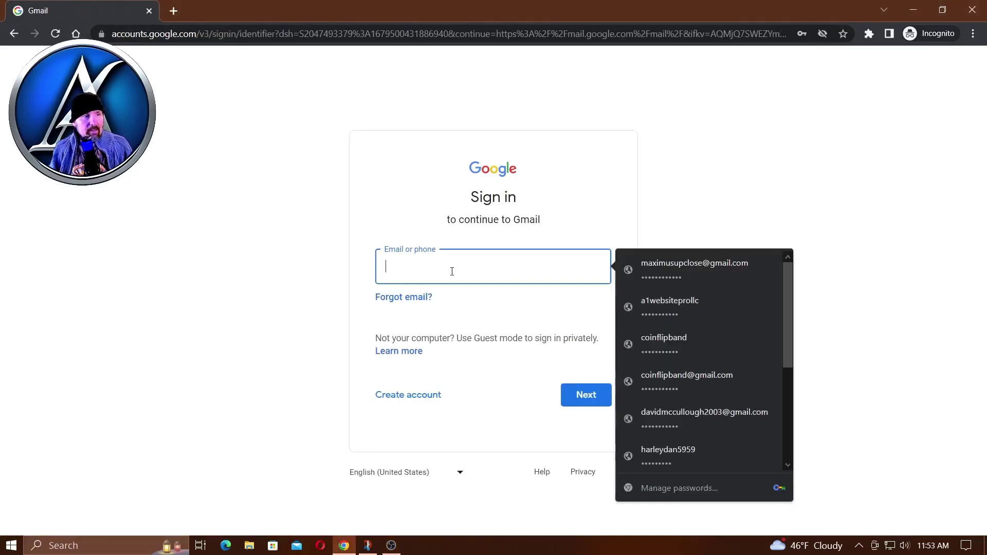
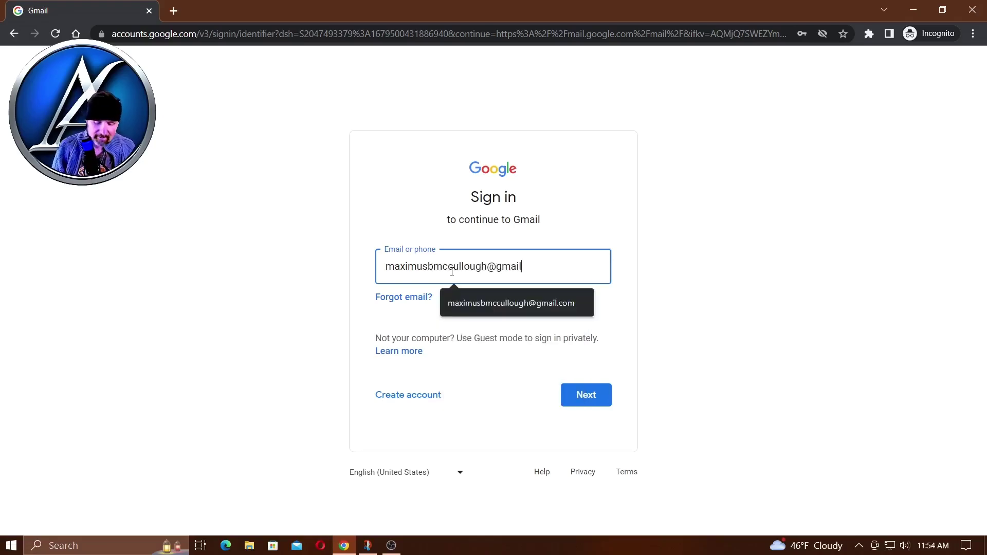
key(Return)
text(•••••••)
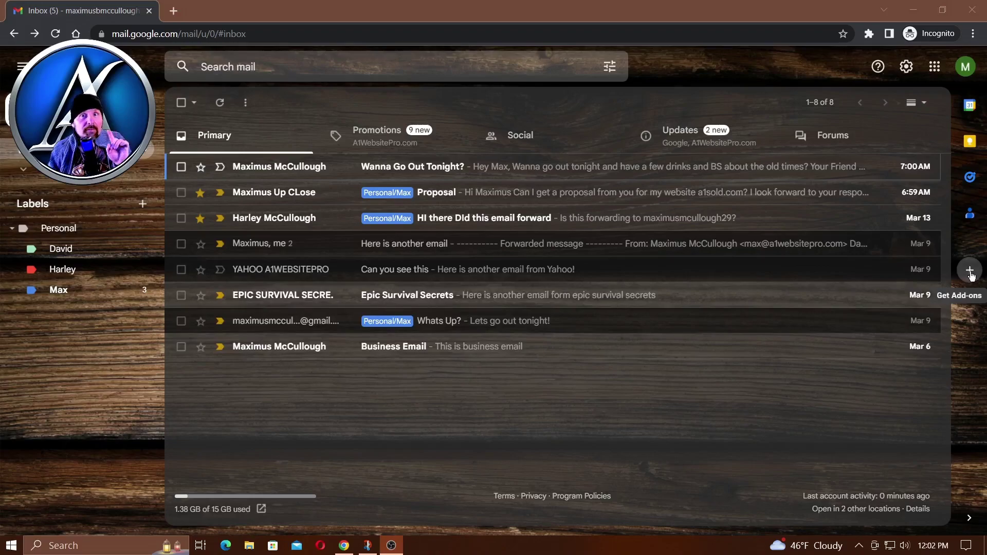
- Search the Workspace Marketplace for 'gpt' and pick the GPT for Gmail suggestion
click(969, 272)
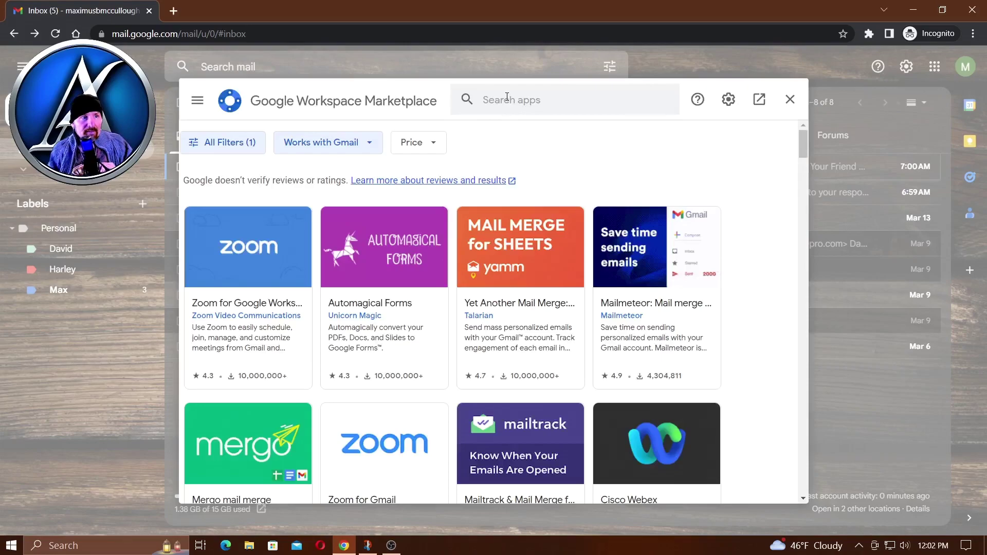
click(507, 98)
text(gpt)
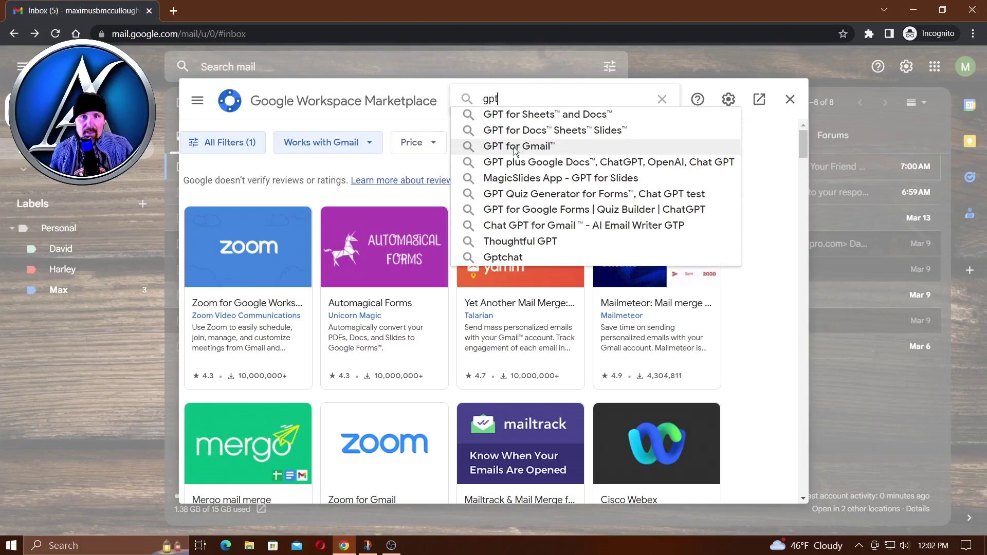
click(513, 147)
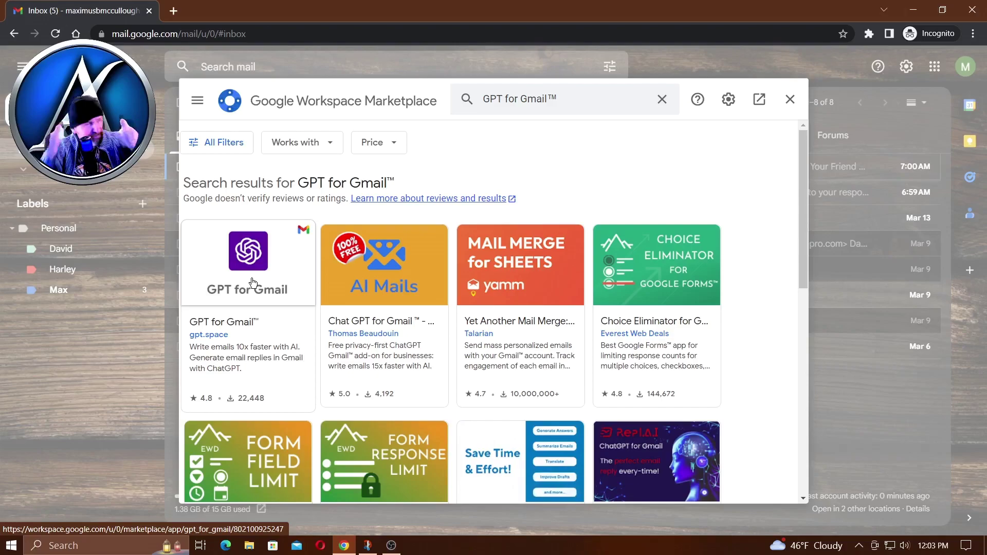
- Start installing Chat GPT for Gmail from its listing, continuing past the install prompt
click(390, 284)
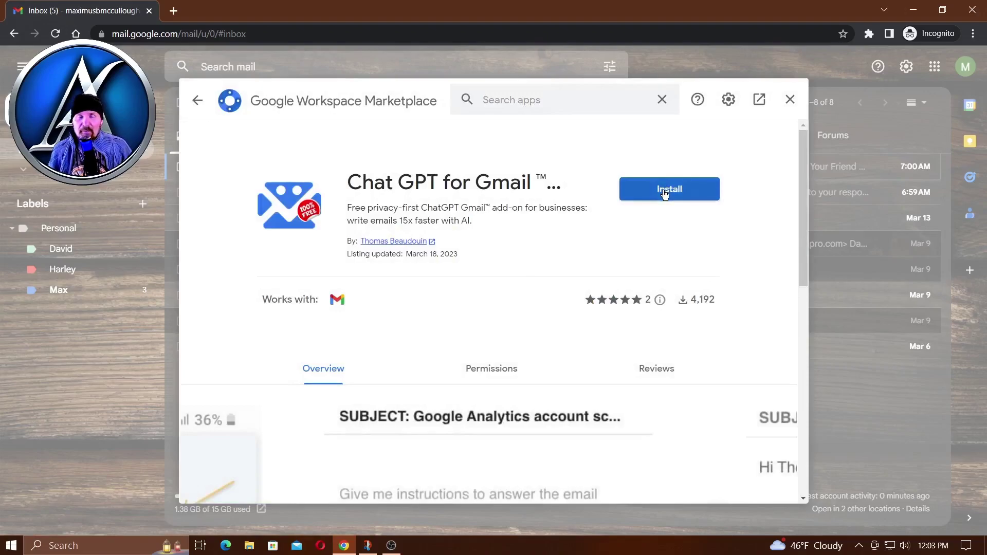
click(664, 194)
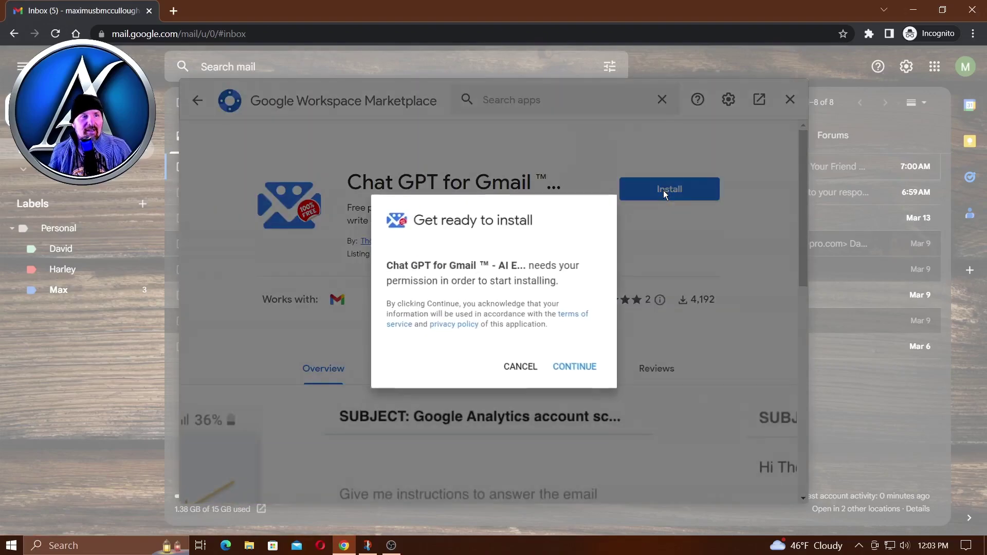
click(571, 368)
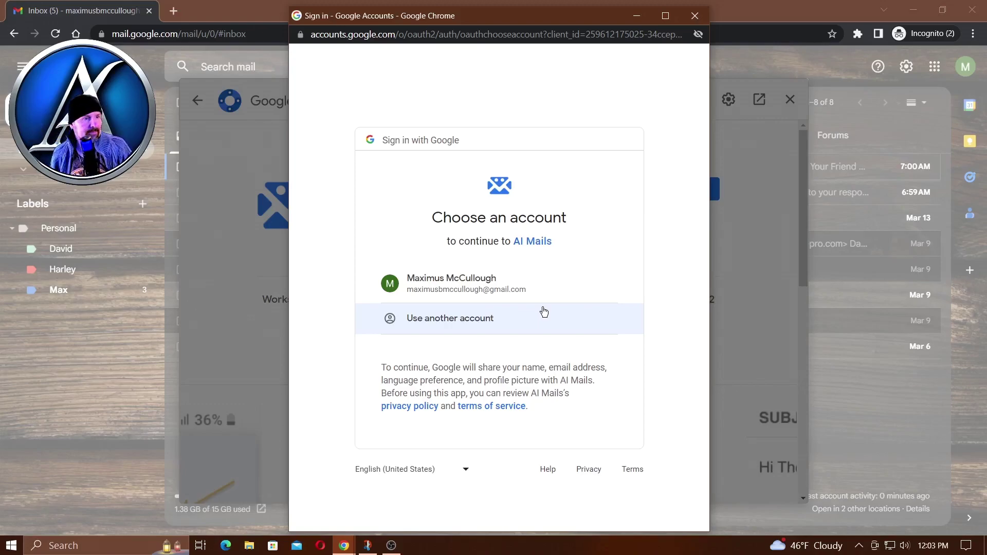
- Choose the account for AI Mails and allow its requested access on the consent page
click(445, 289)
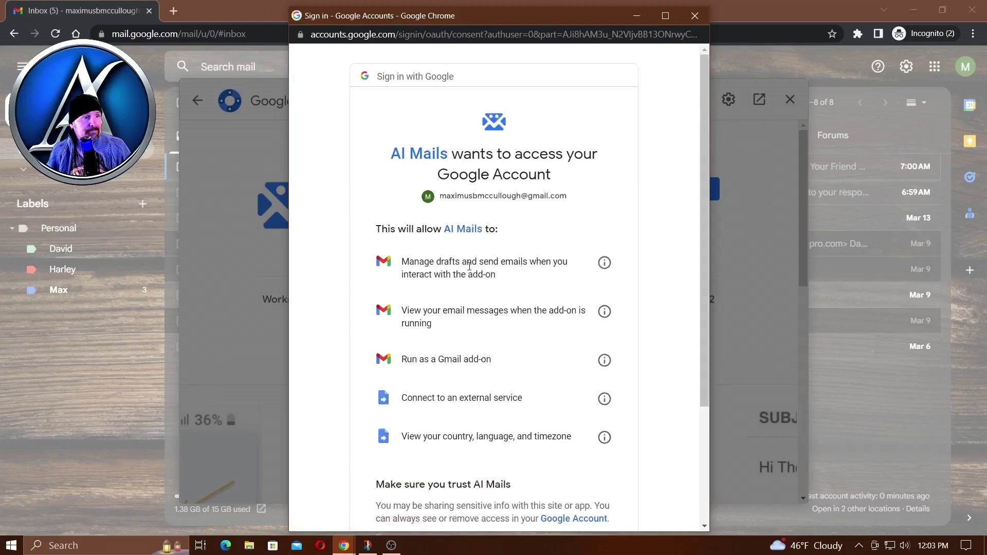
scroll(484, 260, down, 1)
scroll(485, 260, down, 2)
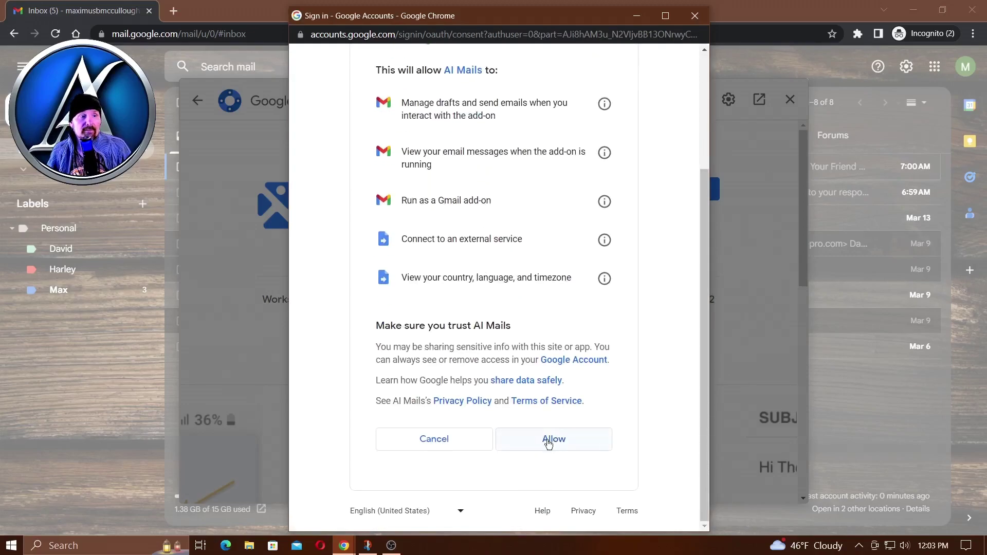
scroll(511, 320, up, 3)
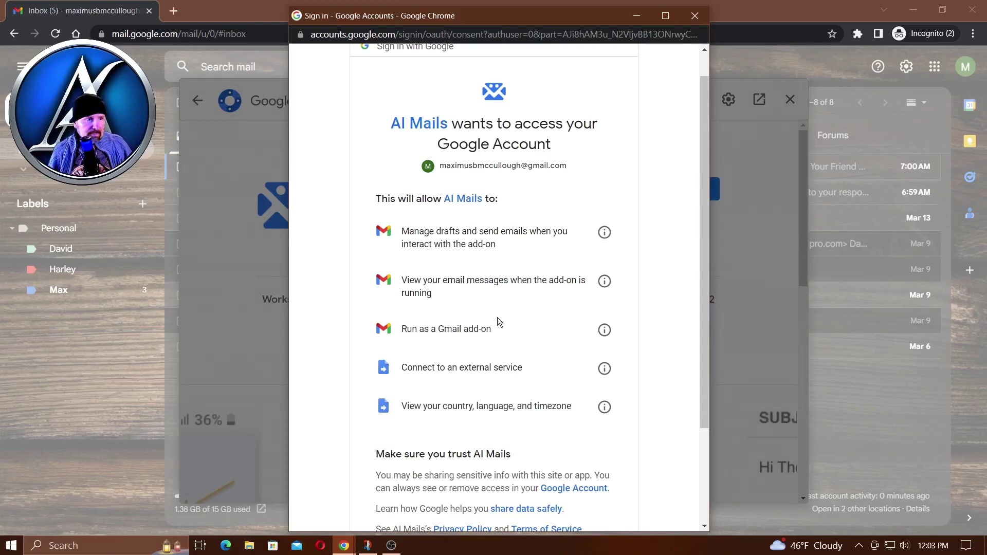
scroll(497, 318, down, 2)
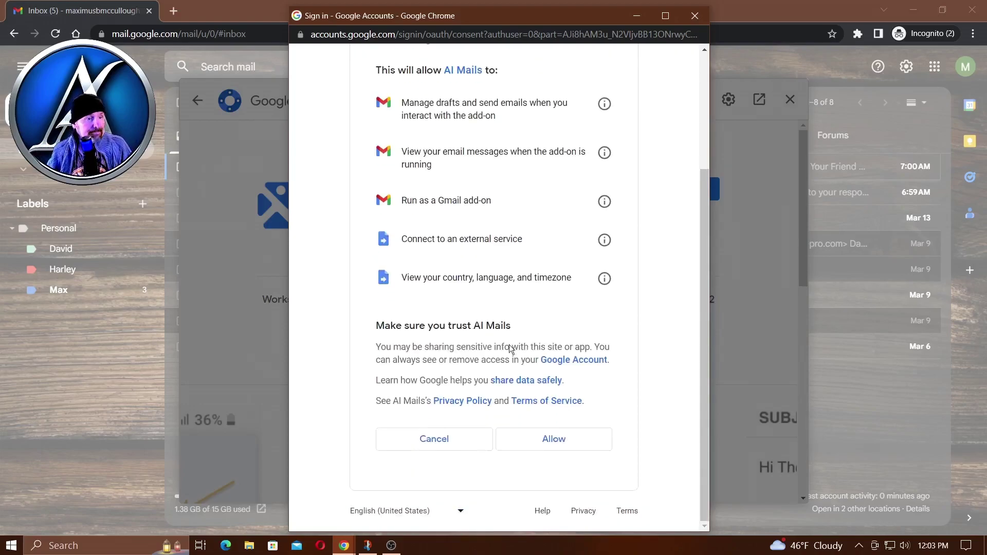
click(555, 442)
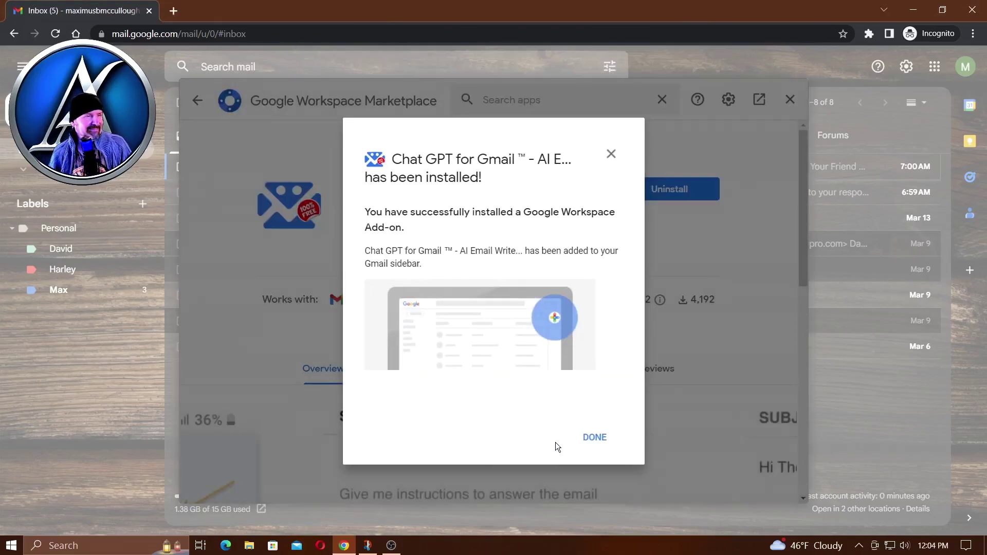
- Dismiss the installation confirmation and close the Marketplace to get back to the inbox
click(594, 438)
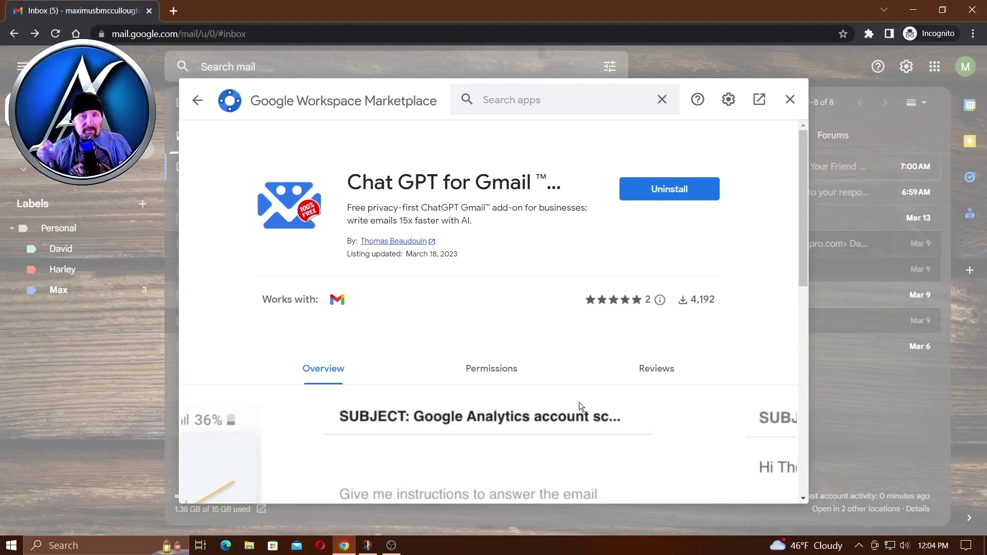
scroll(698, 320, down, 3)
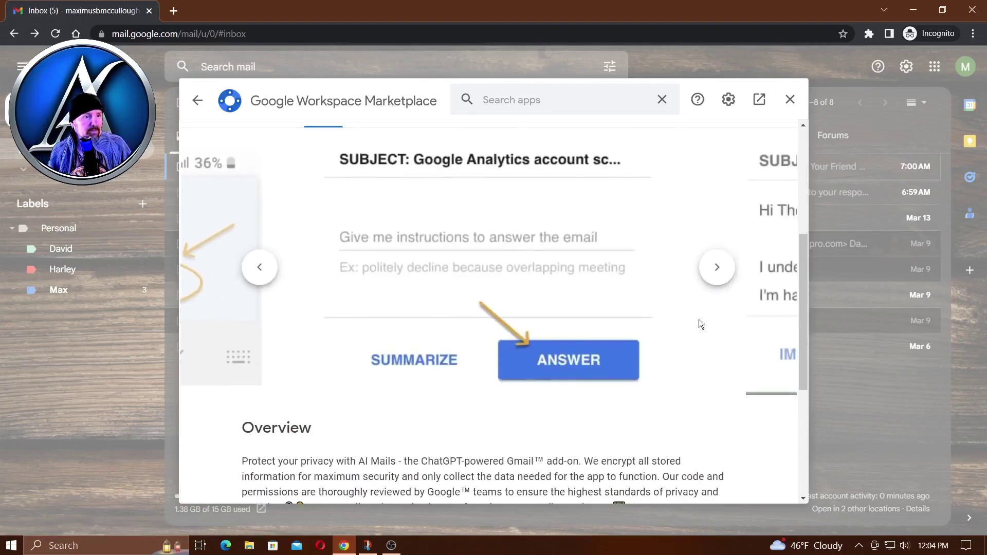
scroll(717, 323, up, 3)
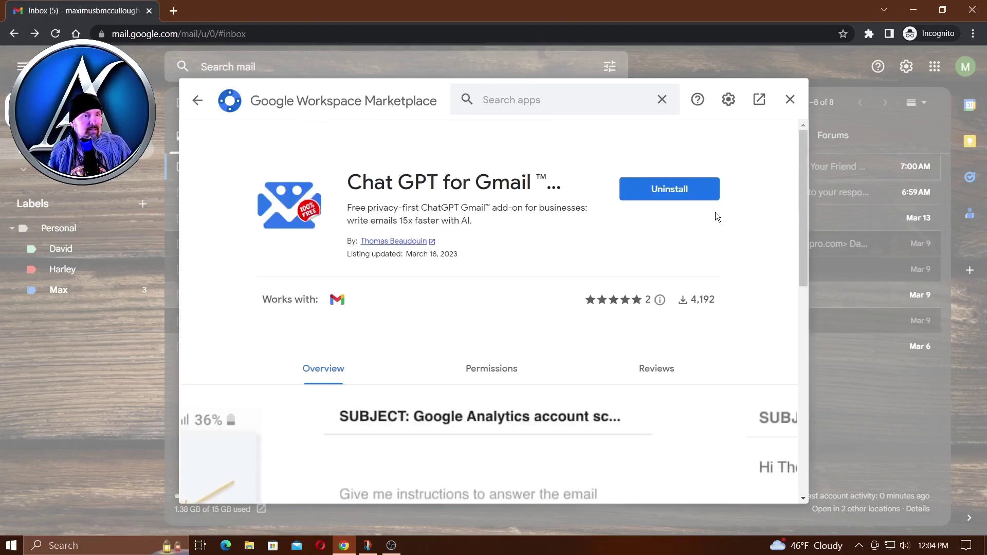
click(789, 99)
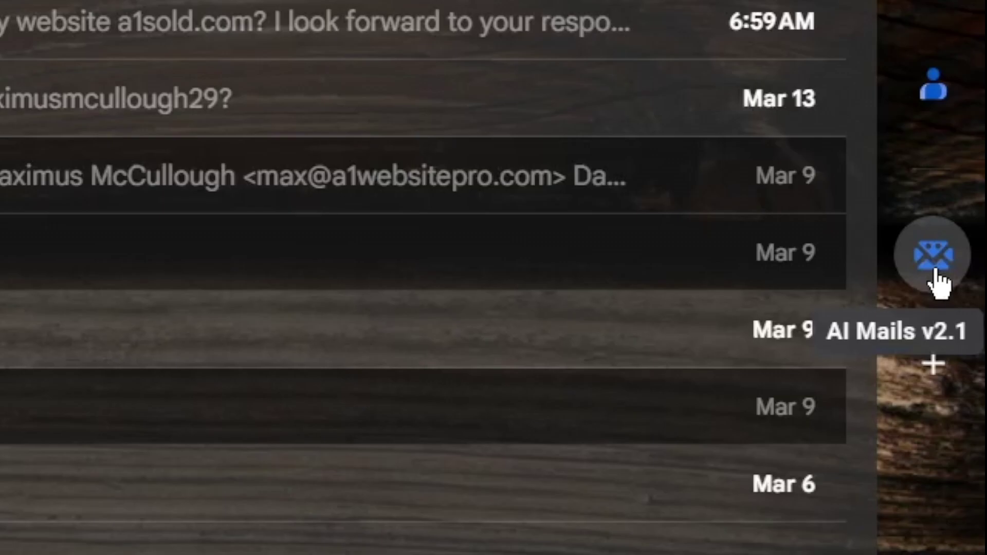
- Open the AI Mails side panel, then the 'Wanna Go Out Tonight?' email
click(934, 272)
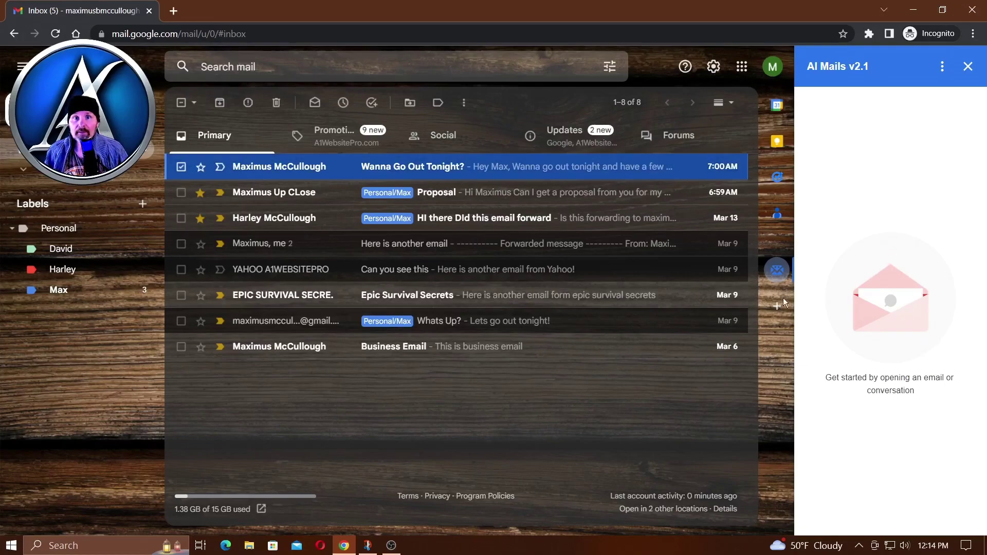
click(379, 175)
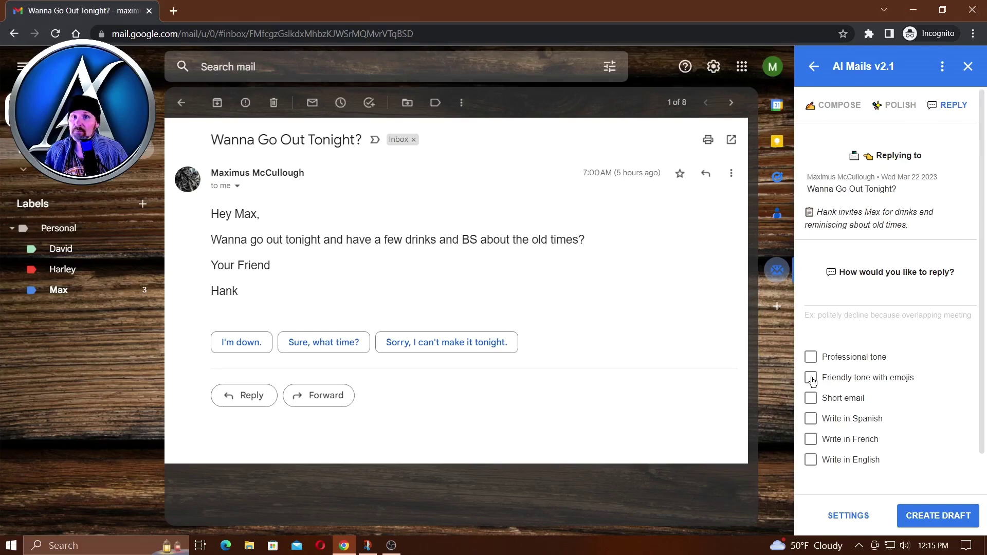
- Generate a short, friendly English reply with emojis from the prompt 'Yes I would'
click(811, 378)
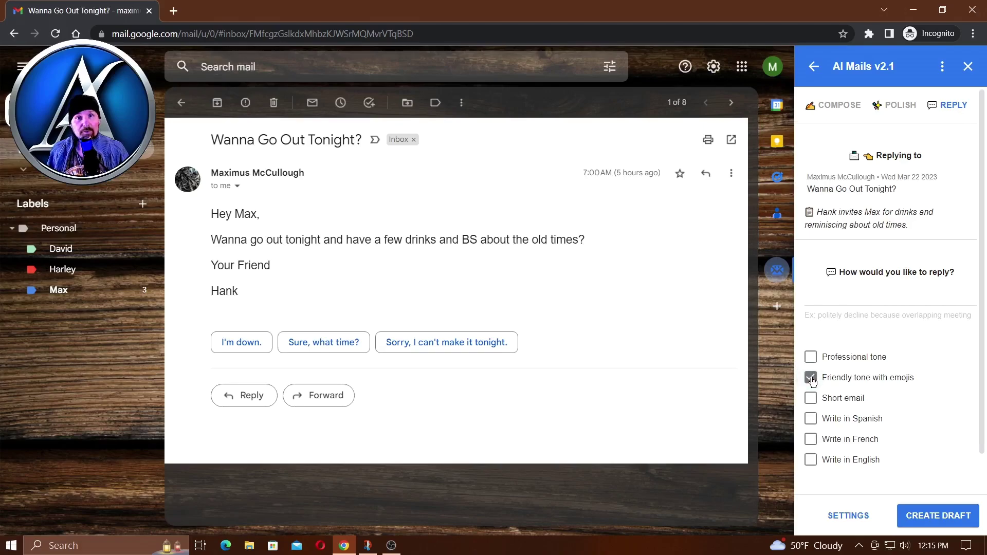
click(810, 399)
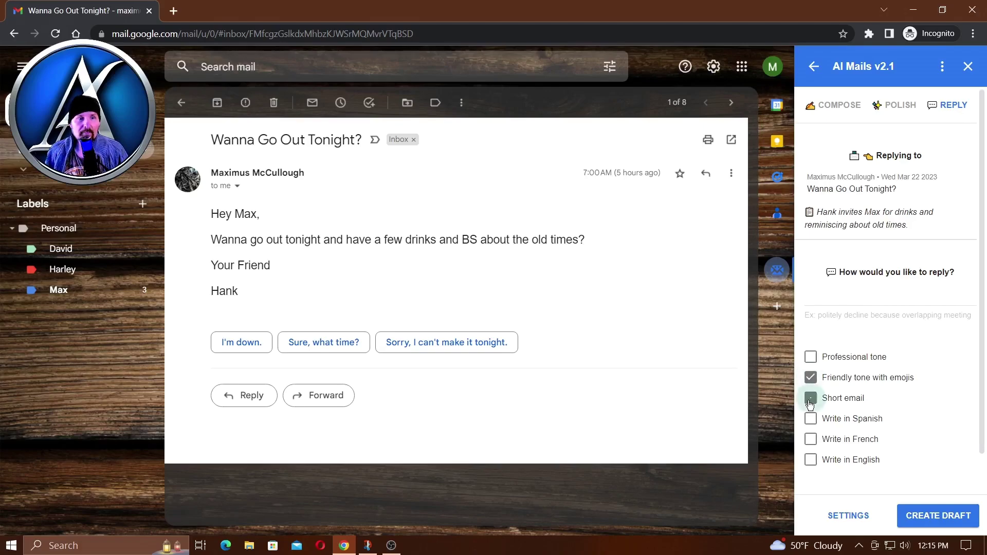
click(812, 461)
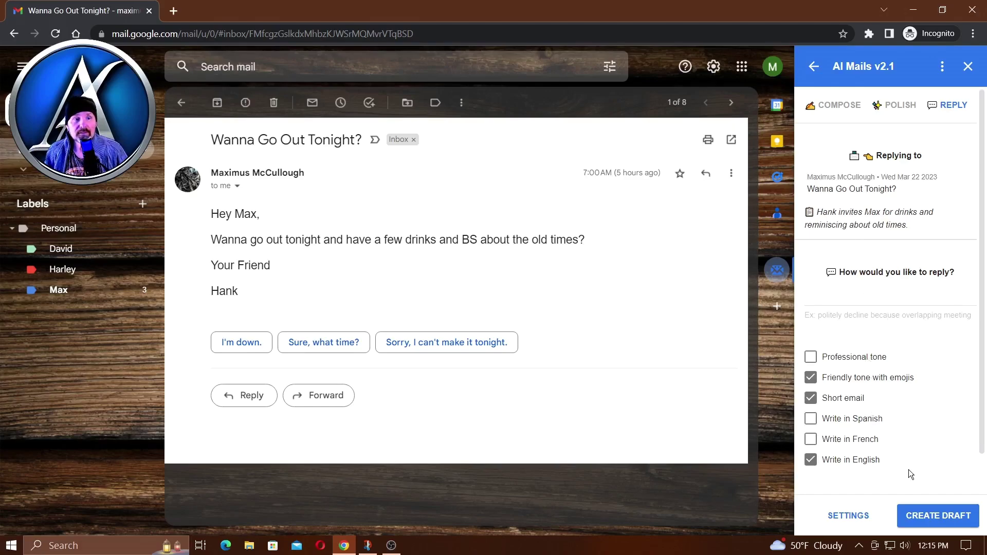
click(837, 299)
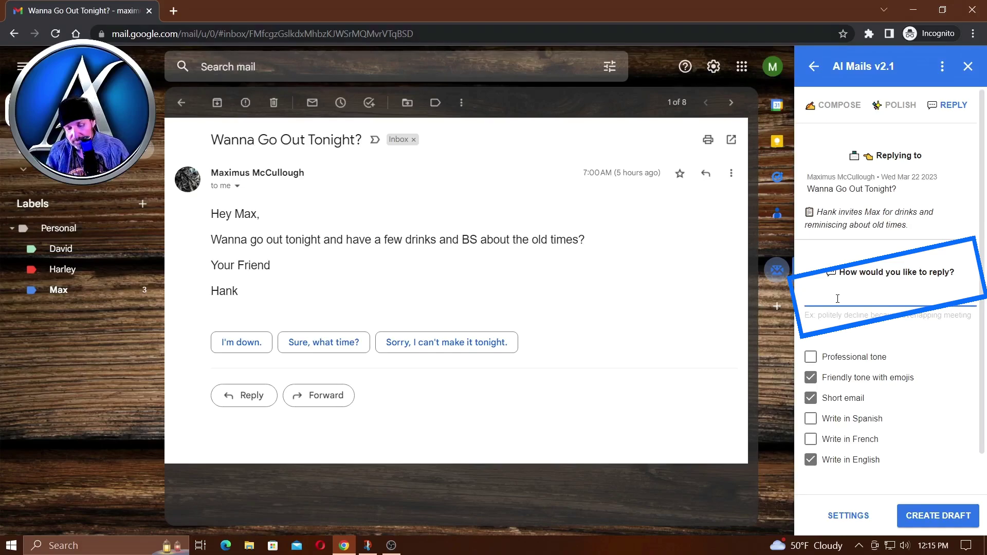
text(Yes I would)
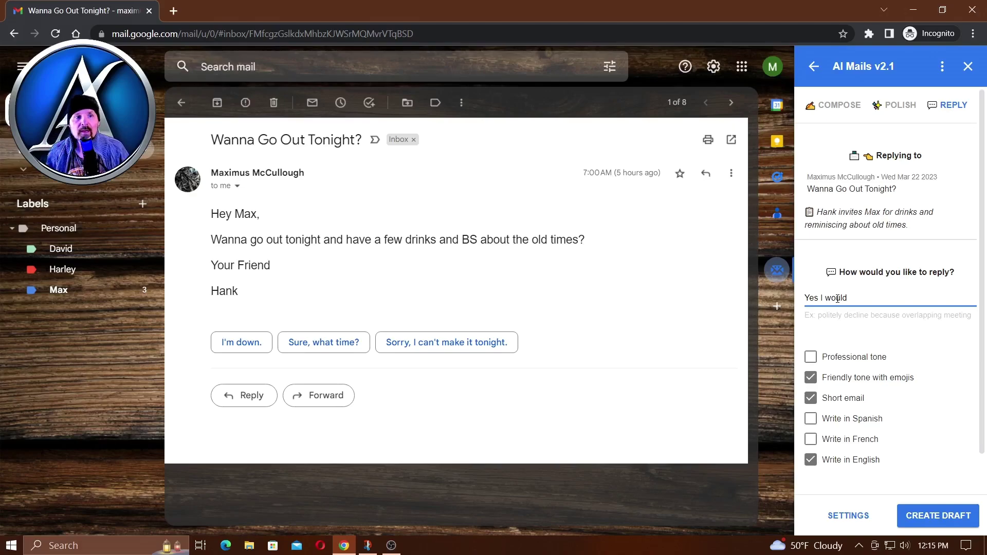
click(935, 514)
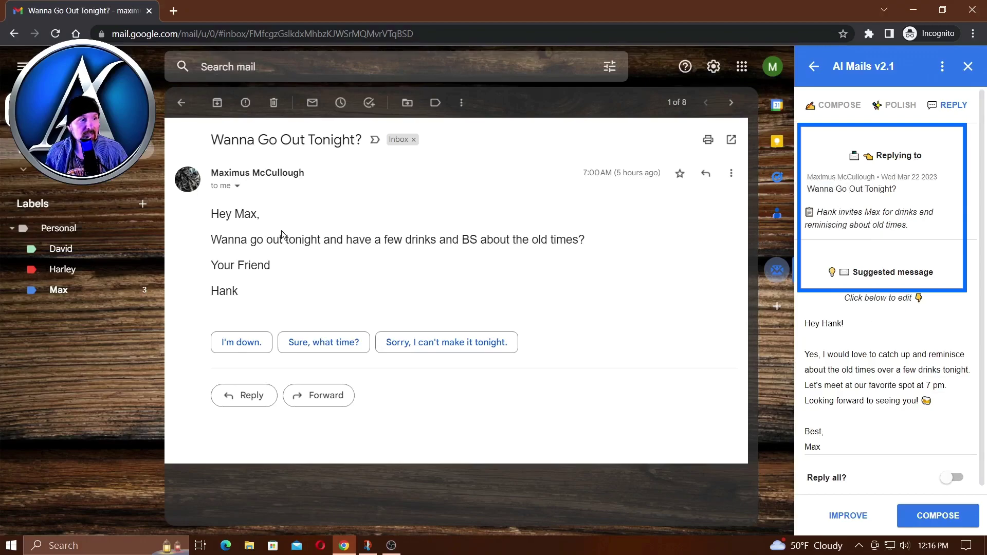
- Insert the AI-suggested reply accepting drinks at 7 pm into a reply draft
drag(238, 221, 257, 266)
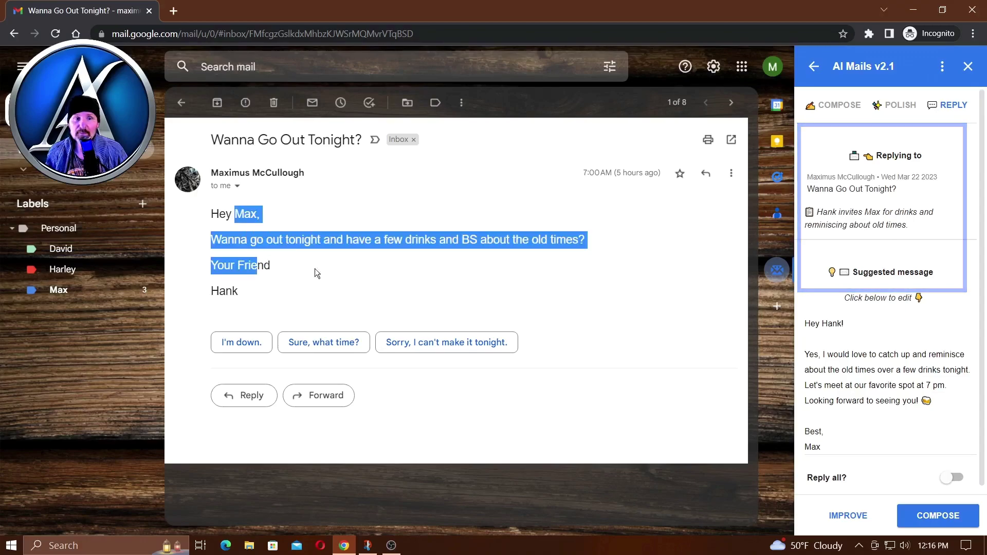
click(877, 353)
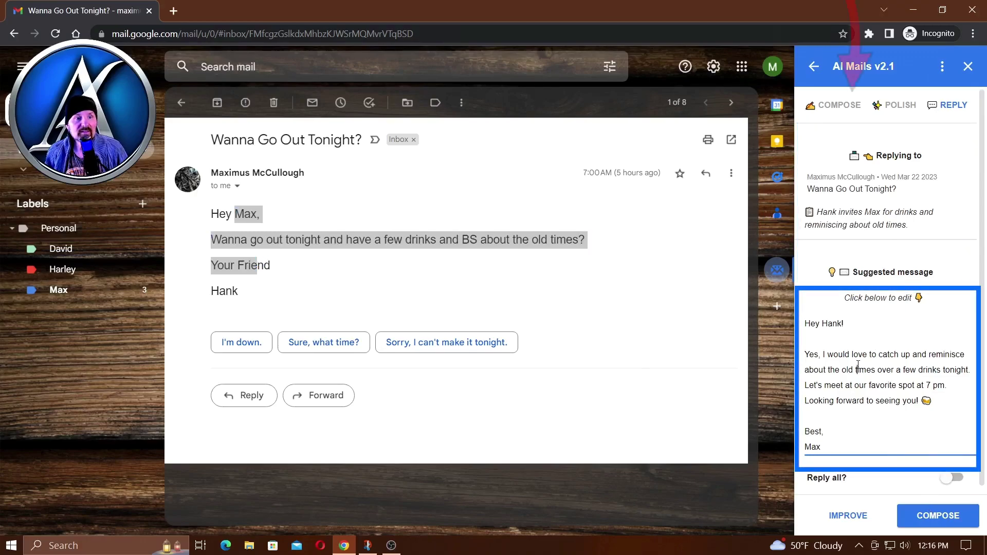
click(937, 518)
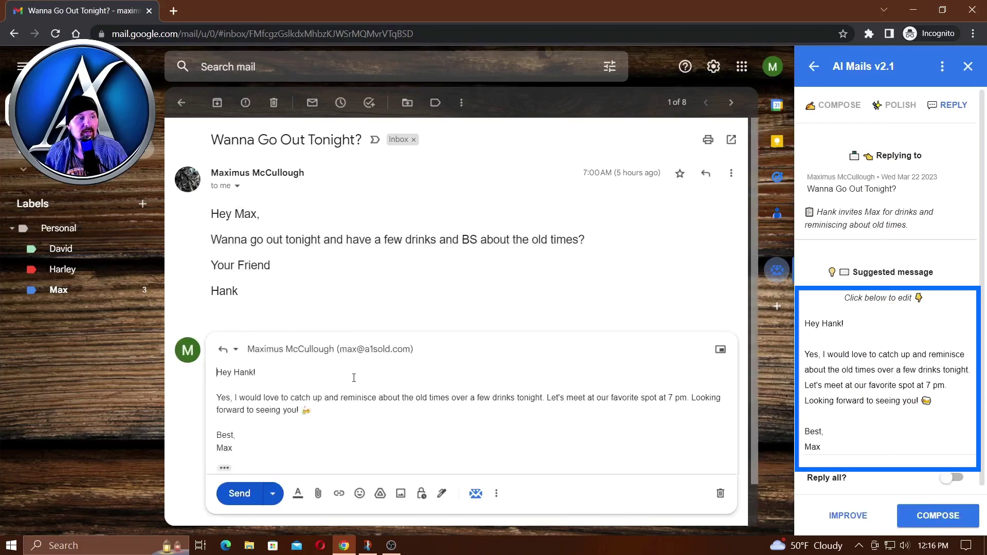
scroll(357, 391, down, 1)
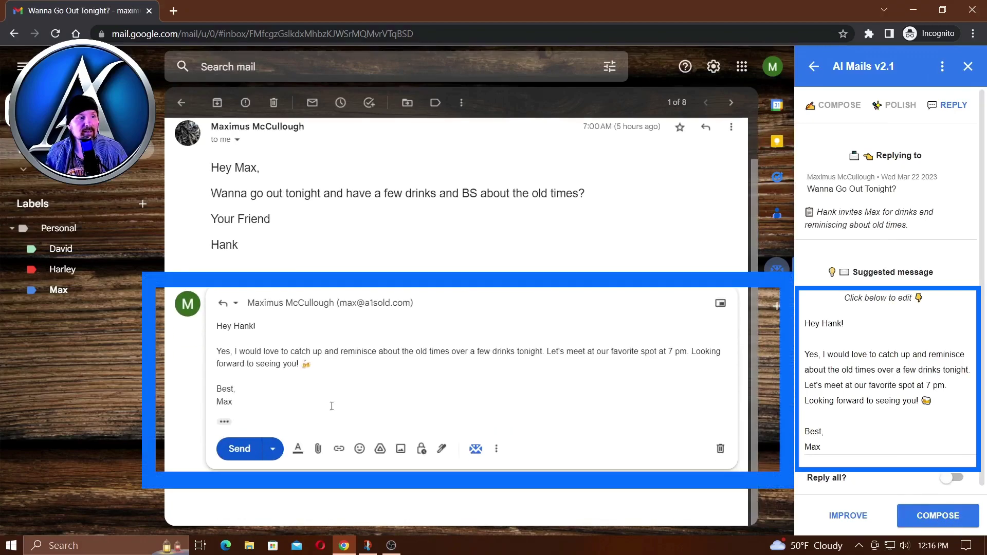
click(271, 449)
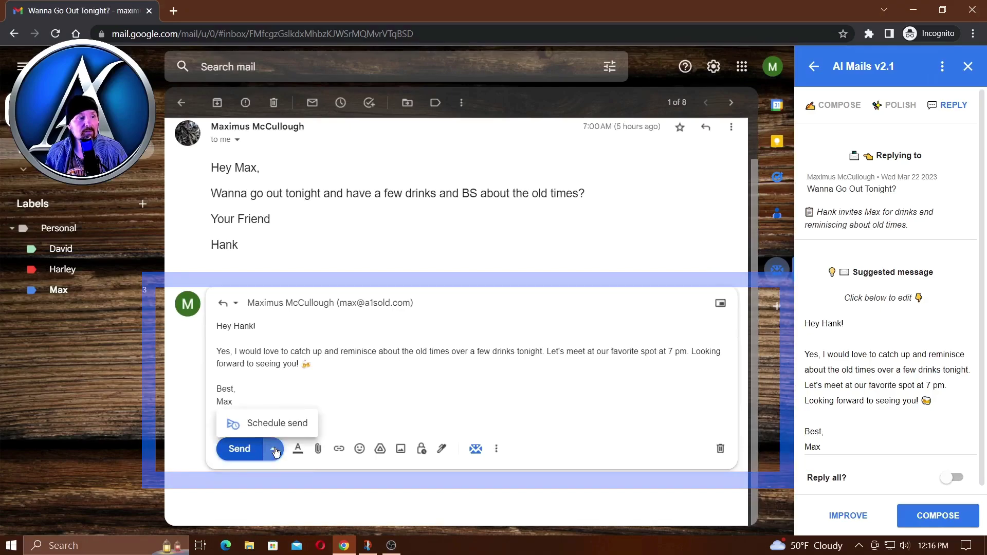
- Schedule the reply for tomorrow, Mar 23 at 1:00 PM, and archive the conversation
click(286, 424)
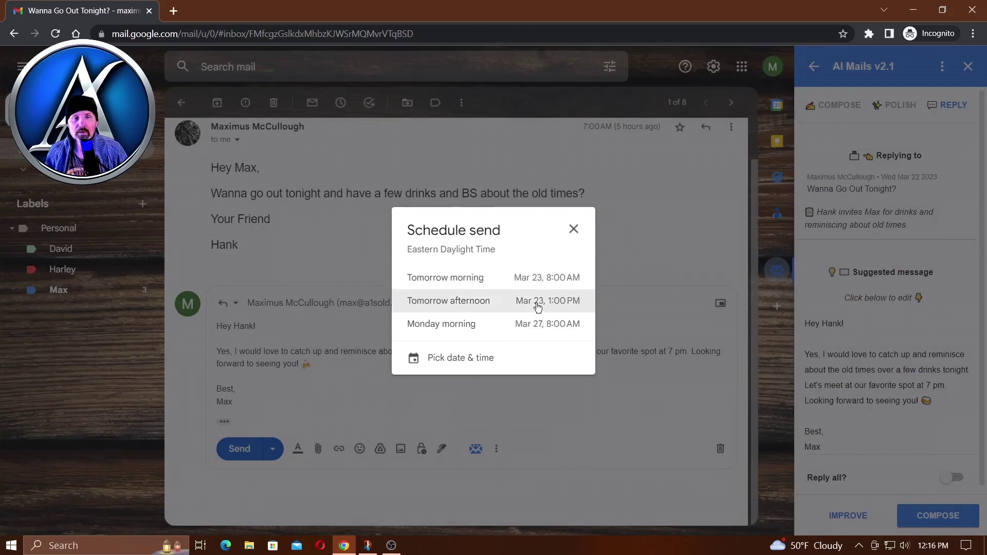
click(536, 305)
scroll(463, 329, down, 1)
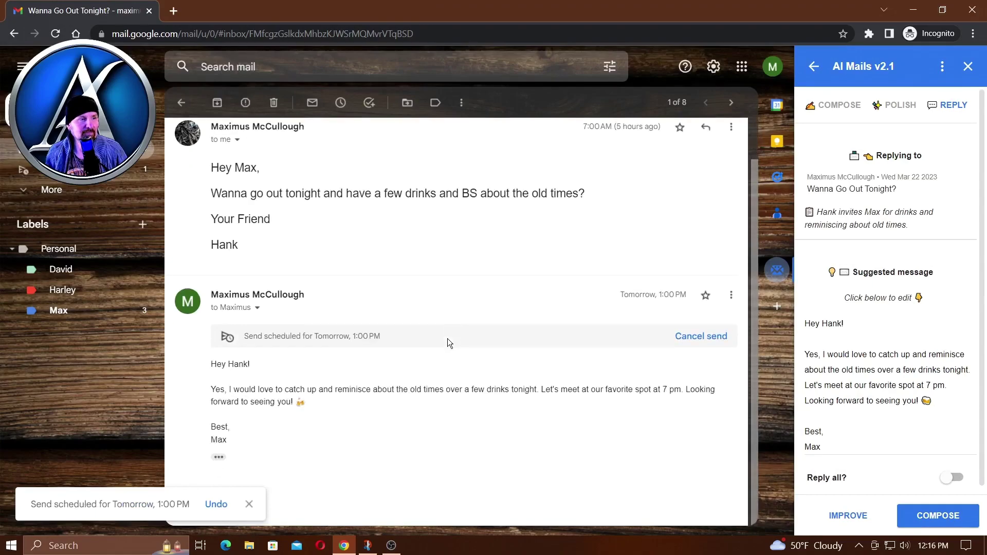
scroll(443, 349, up, 1)
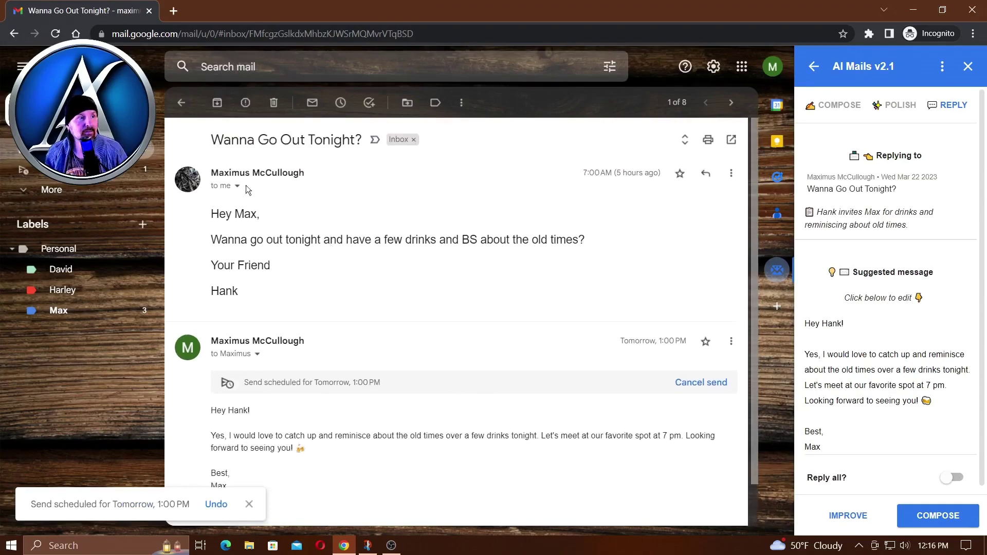
click(217, 102)
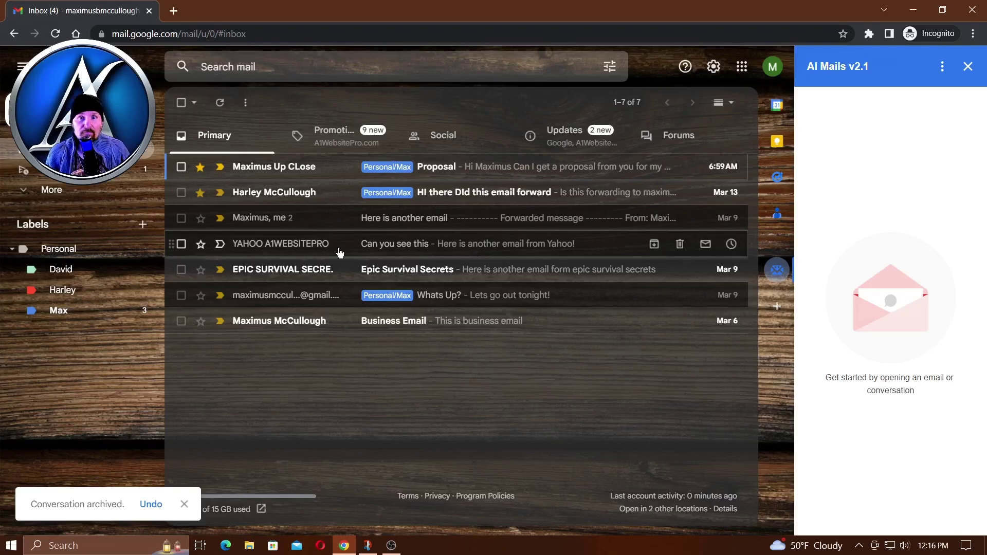
- Switch back to the browser and open the 'Proposal' email from the Primary inbox
key(alt+Tab)
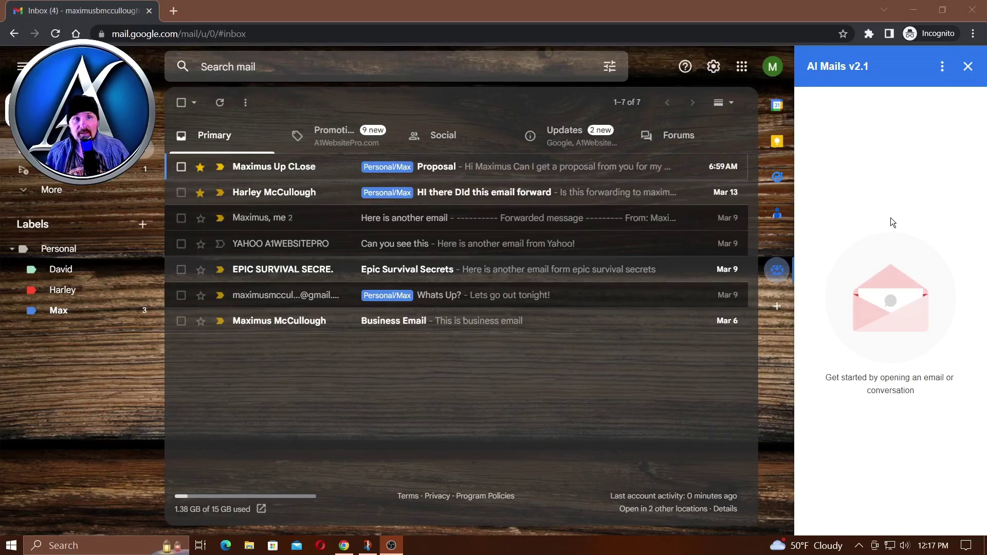
click(435, 168)
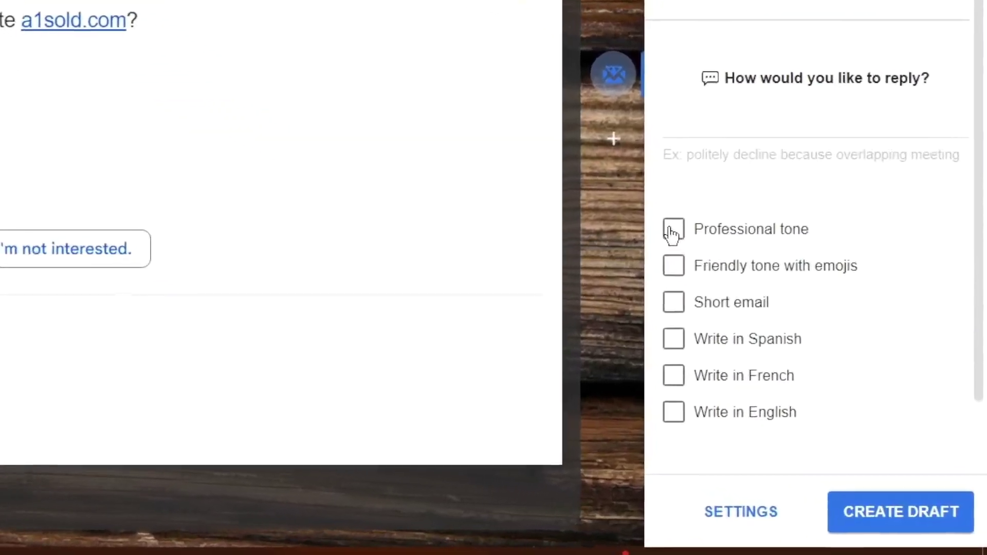
- Have AI Mails draft the proposal reply in a professional, friendly-with-emojis tone, in English
click(810, 357)
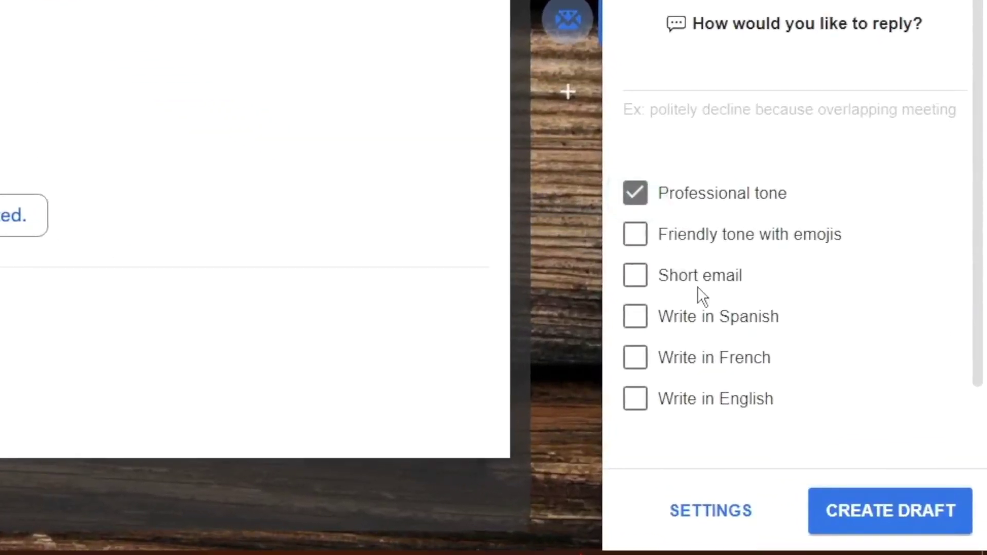
click(636, 244)
click(635, 399)
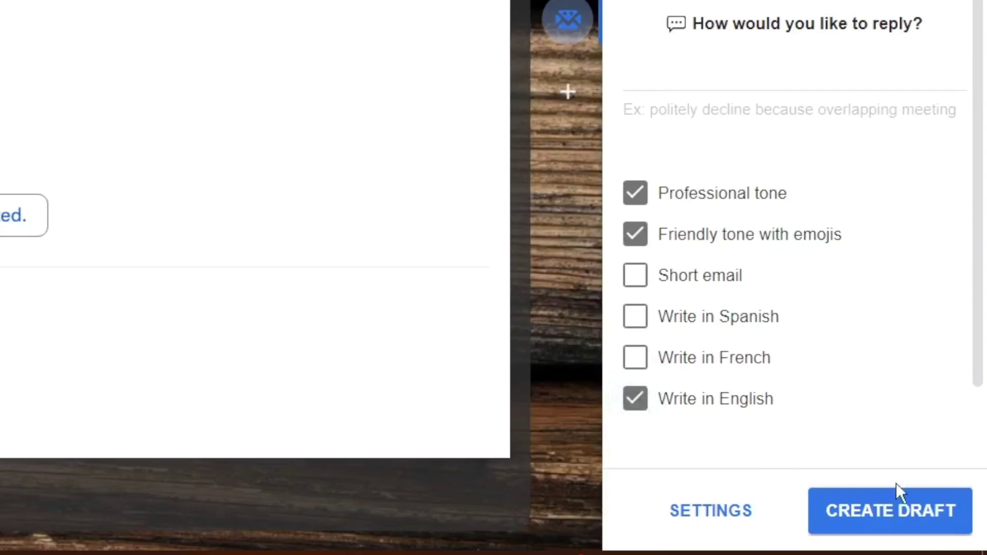
click(898, 524)
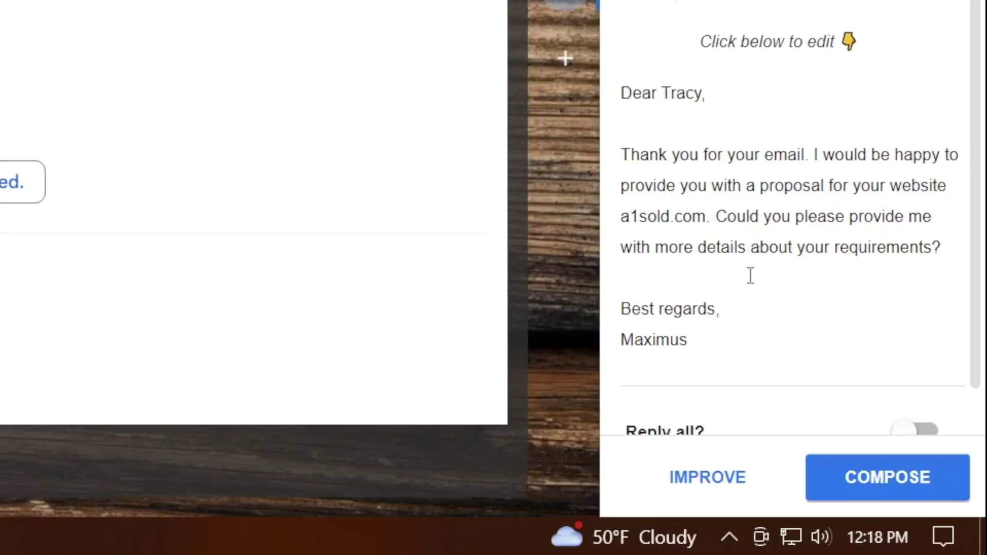
scroll(802, 263, down, 1)
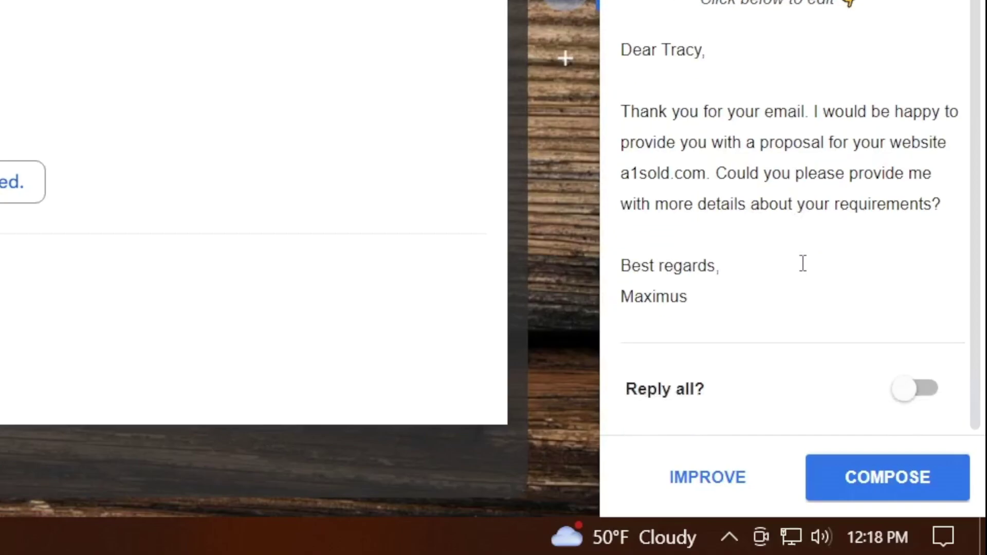
scroll(803, 264, up, 1)
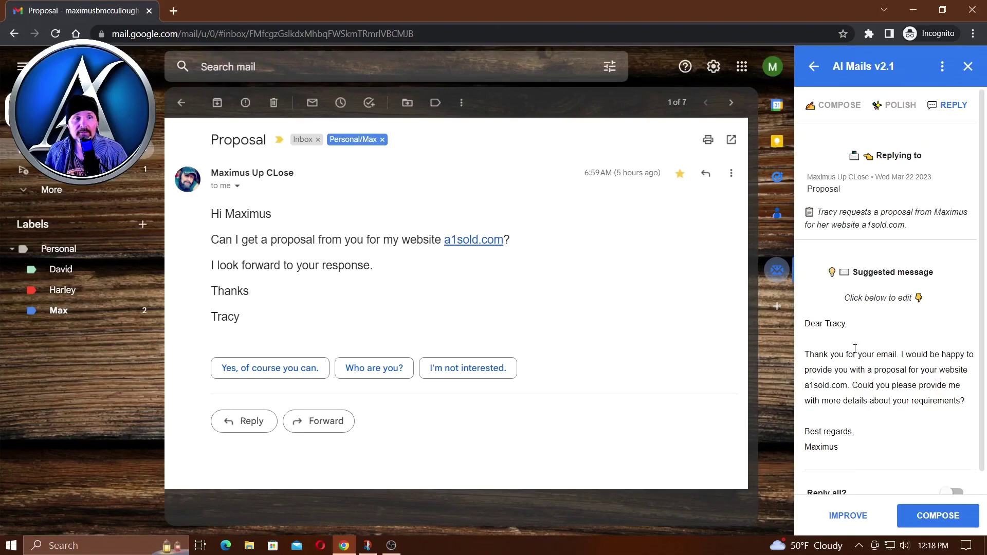
scroll(855, 348, down, 1)
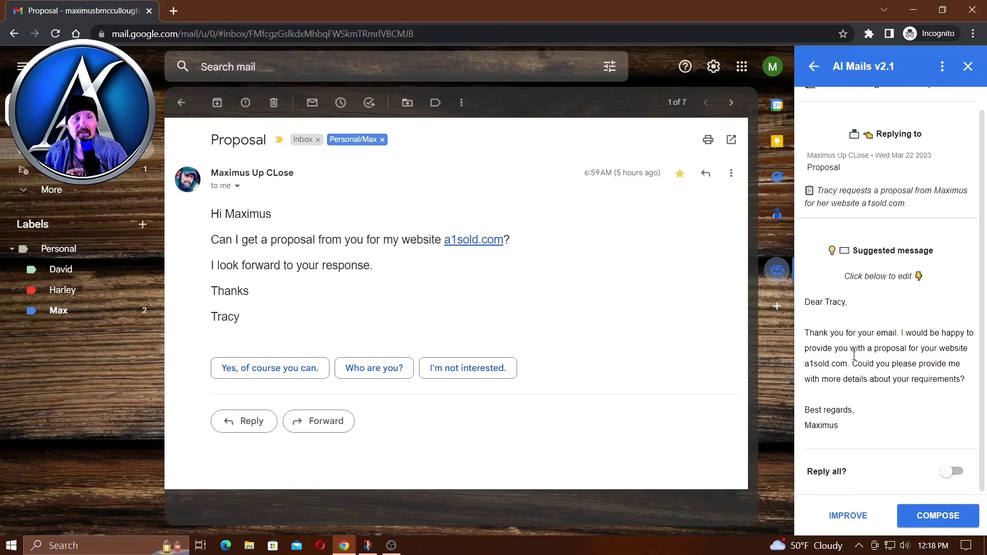
scroll(854, 354, up, 1)
scroll(843, 463, down, 1)
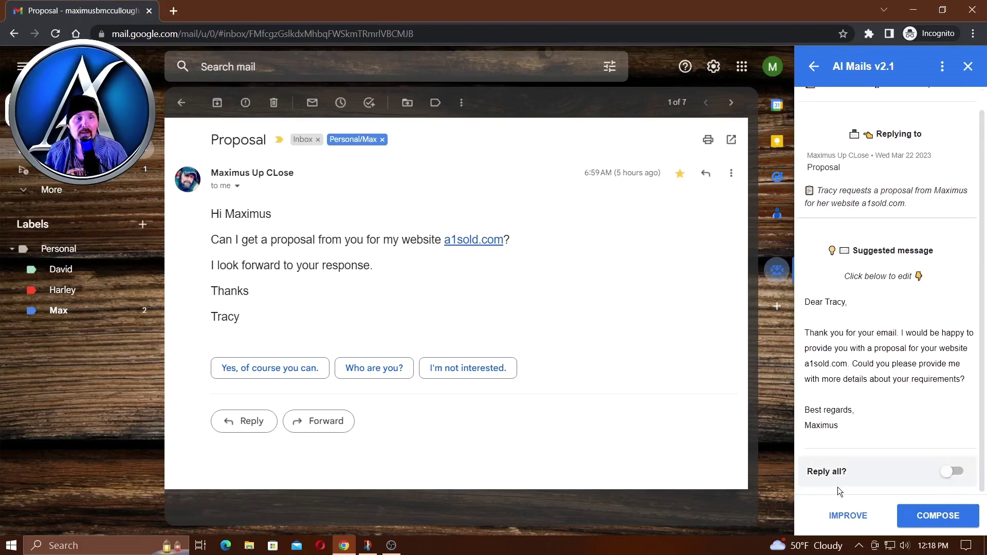
- Regenerate the draft with 'Yes I can make that for you, I need more information', professional, friendly, English
click(847, 516)
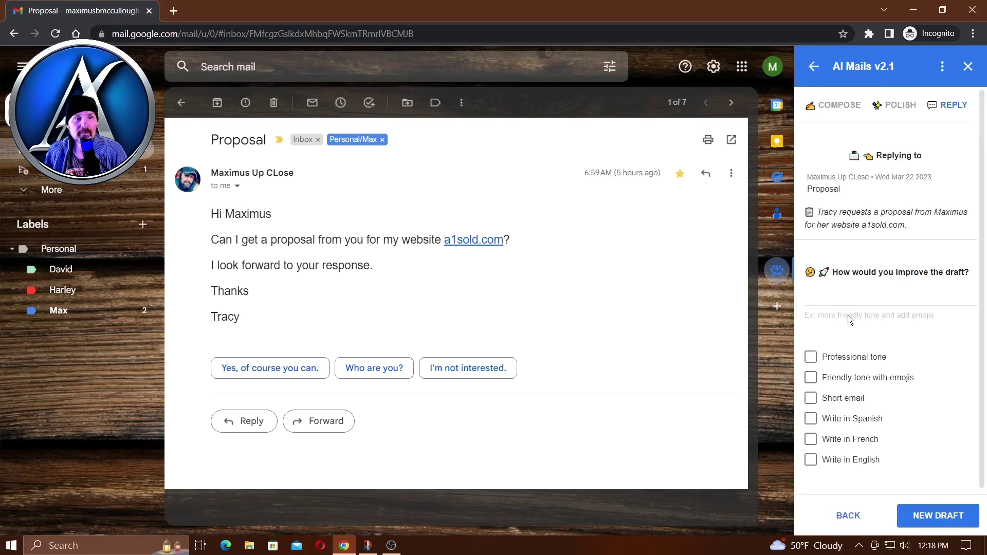
click(845, 297)
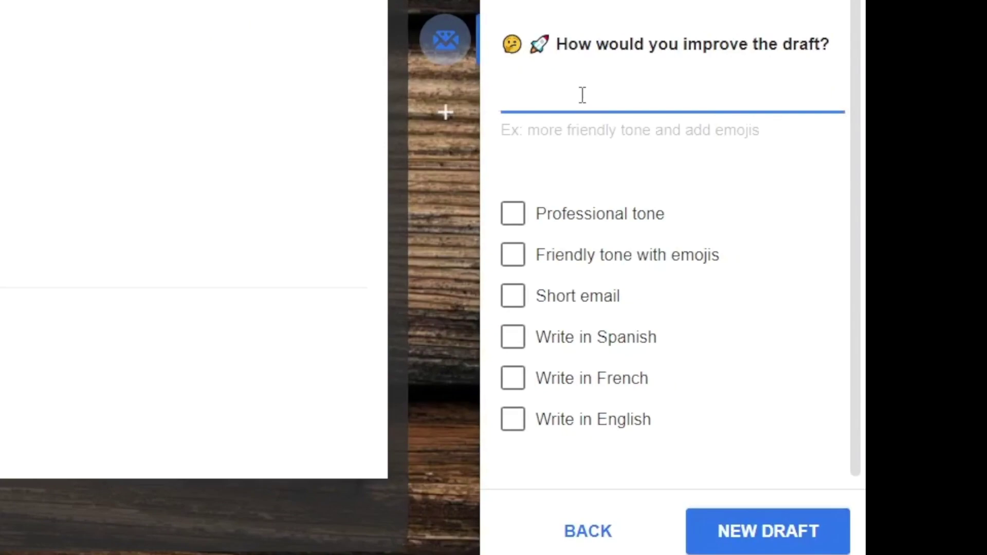
text(Yes I can make that for y)
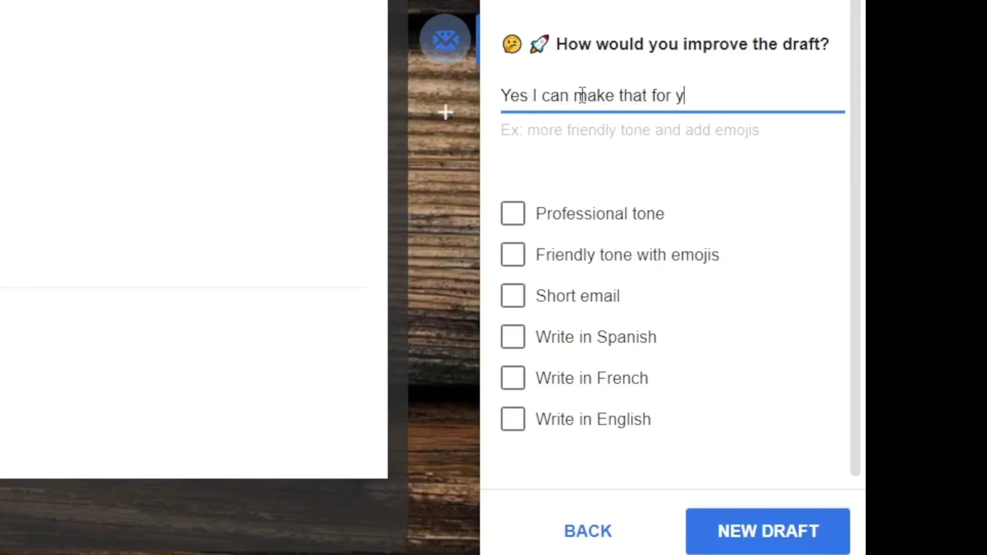
text(ou, I need more information)
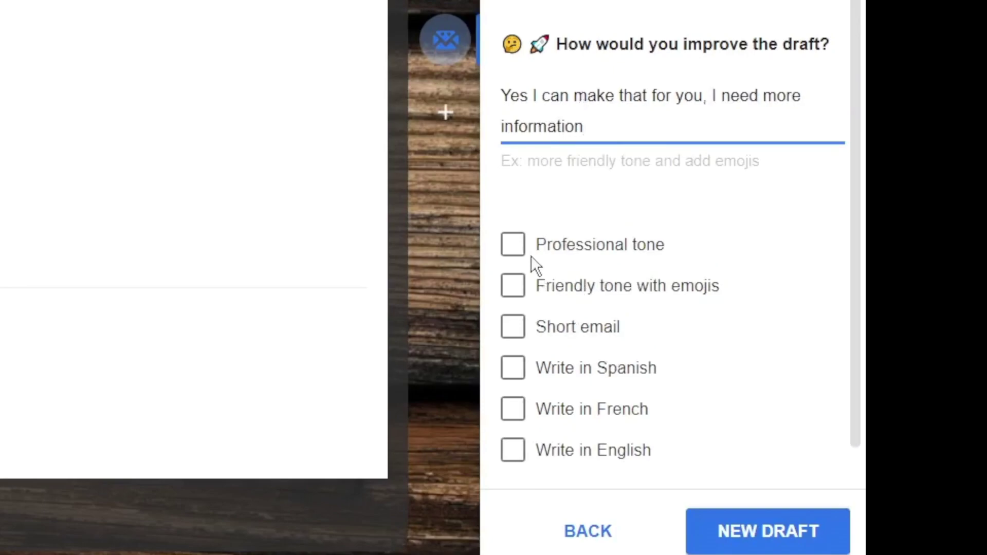
click(517, 251)
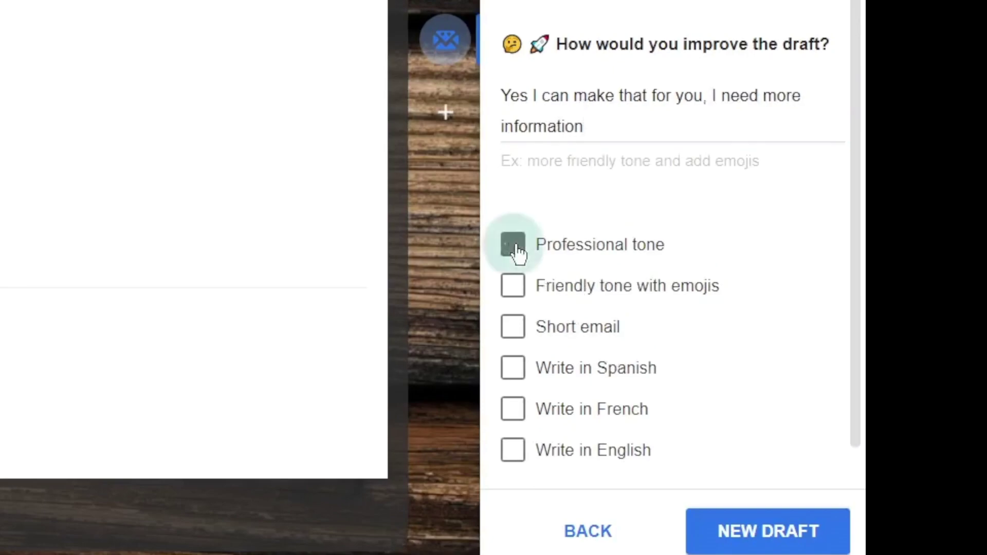
click(511, 302)
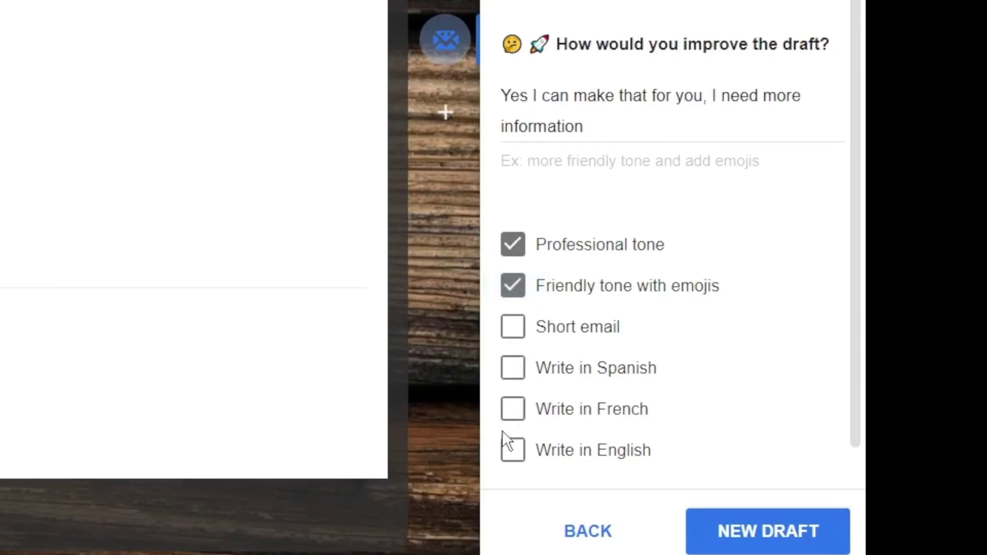
click(516, 462)
click(763, 545)
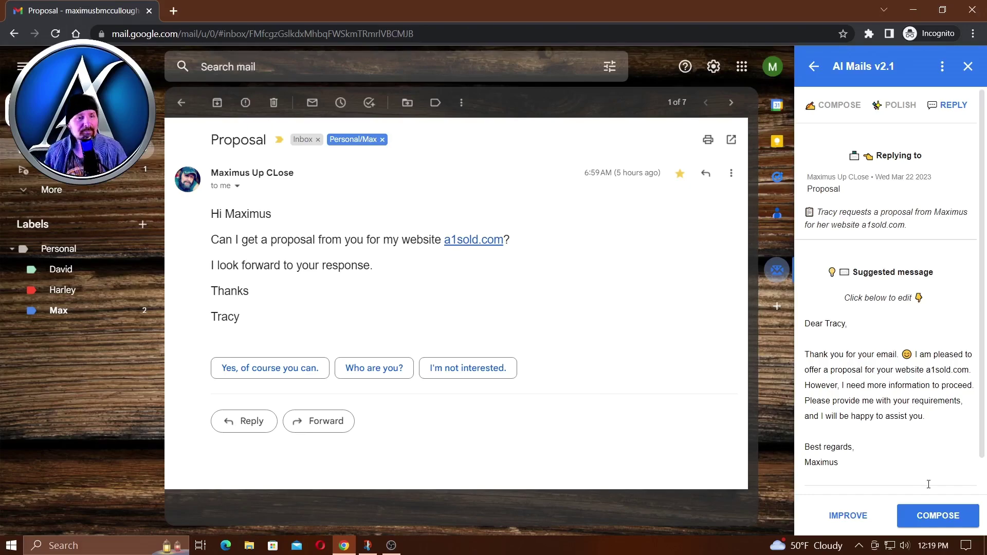
- Put the improved draft into a reply and schedule it for Monday, Mar 27, 8:00 AM
click(938, 516)
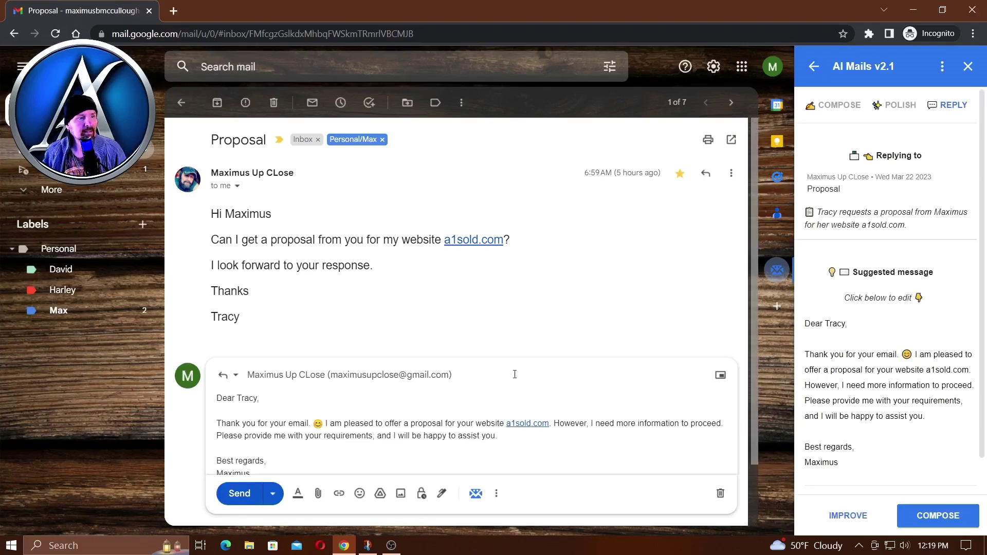
scroll(396, 372, down, 2)
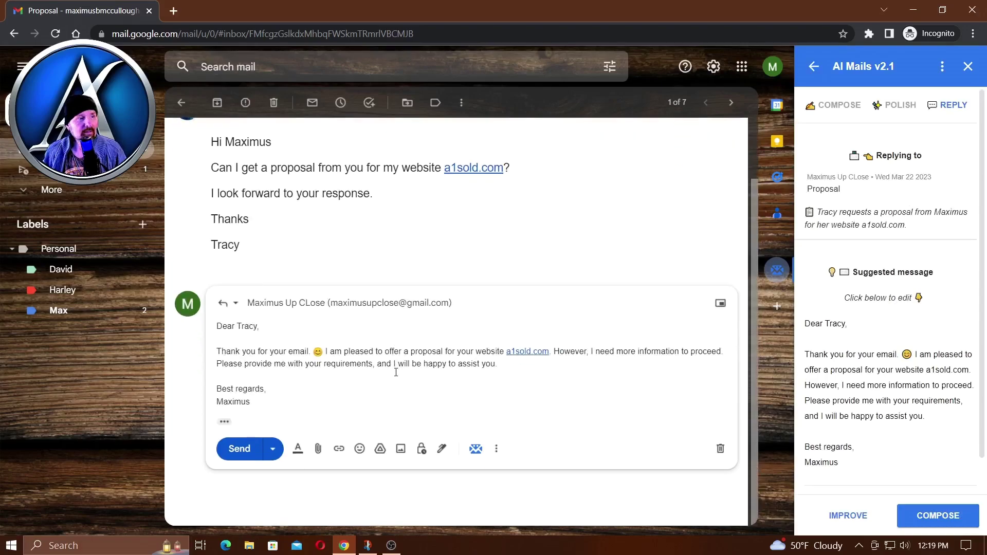
click(271, 453)
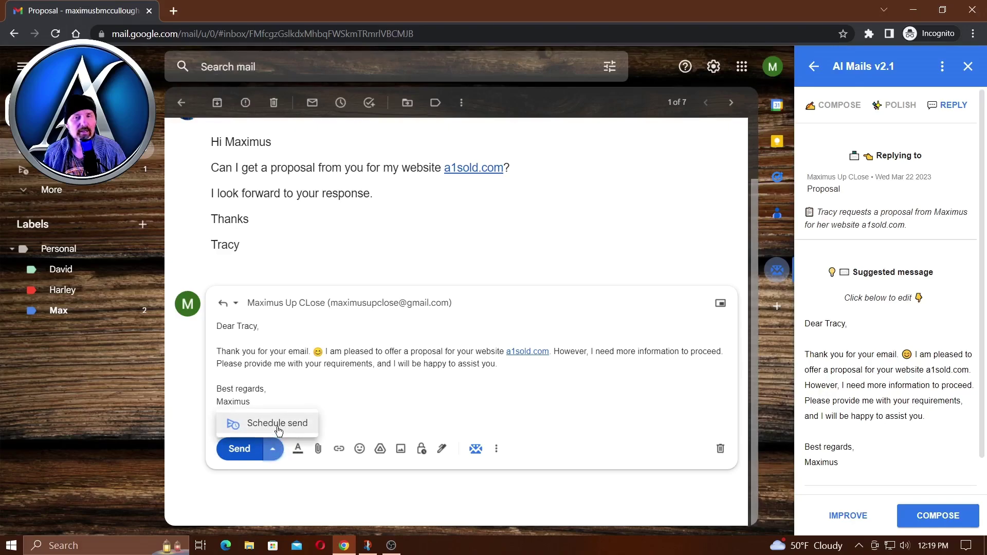
click(277, 429)
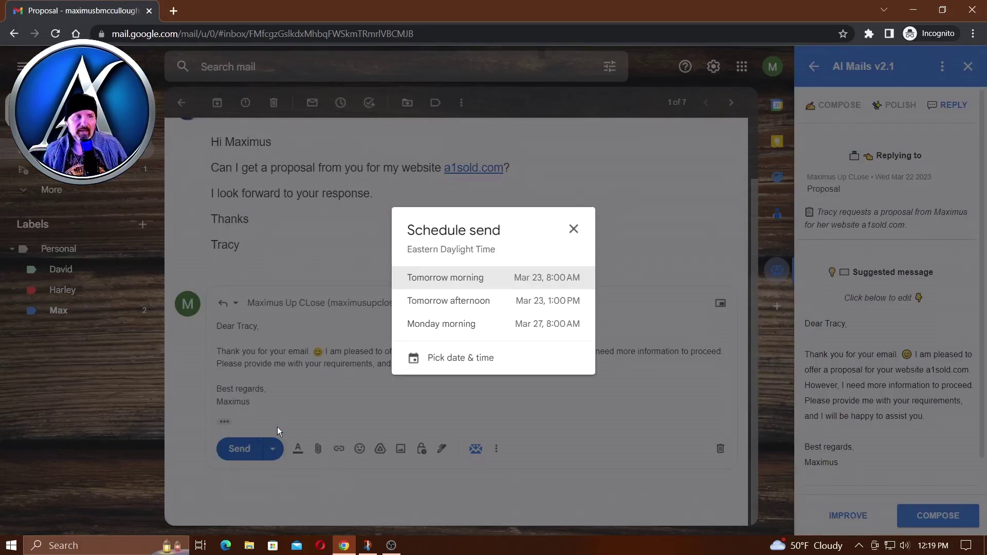
click(516, 327)
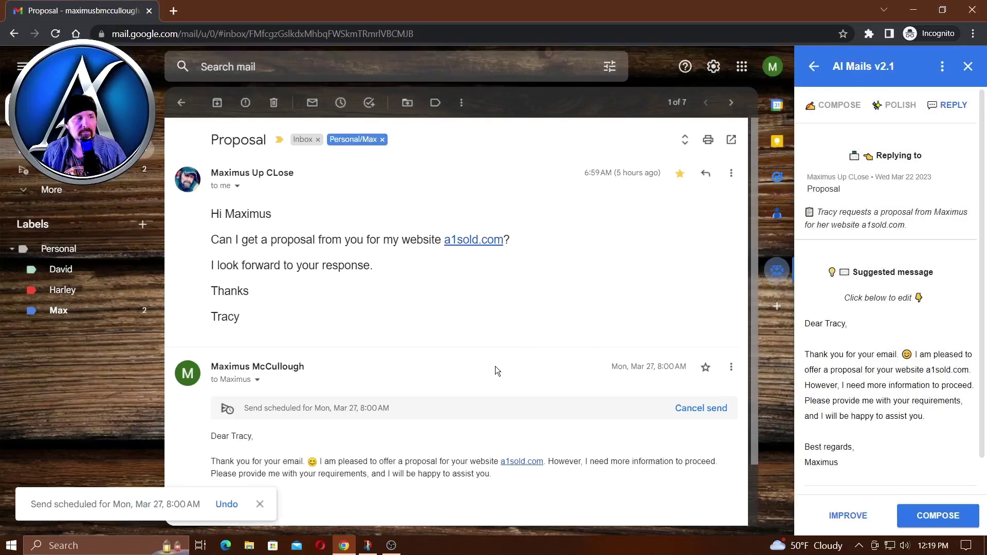
scroll(470, 386, down, 1)
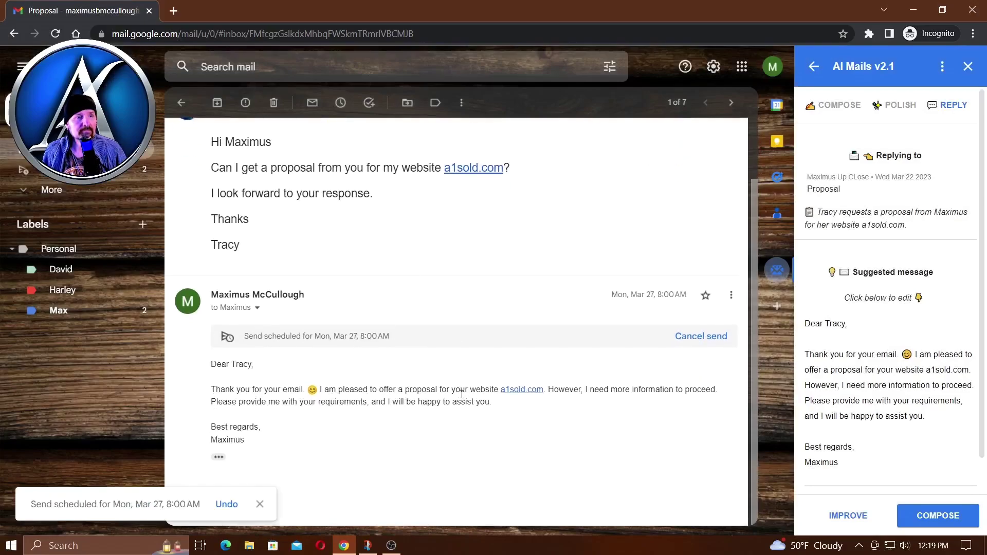
scroll(373, 431, up, 2)
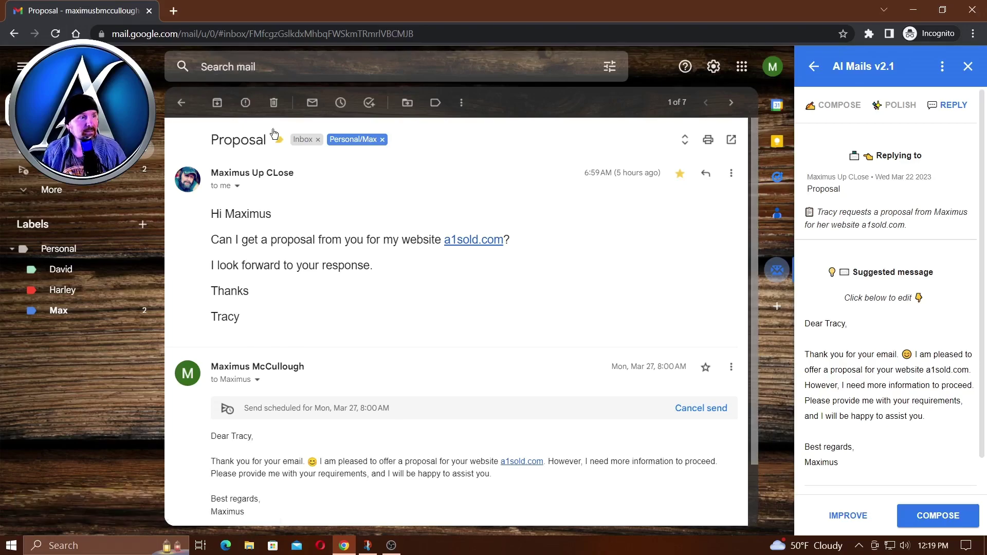
- Archive the Proposal thread, then have AI Mails write a short Spanish reply from the prompt 'NO'
click(216, 105)
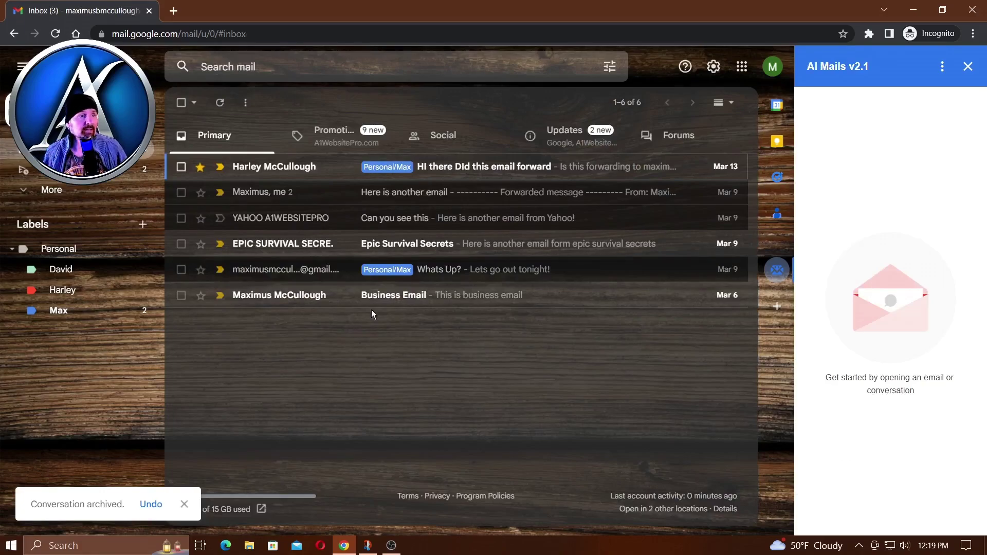
click(478, 173)
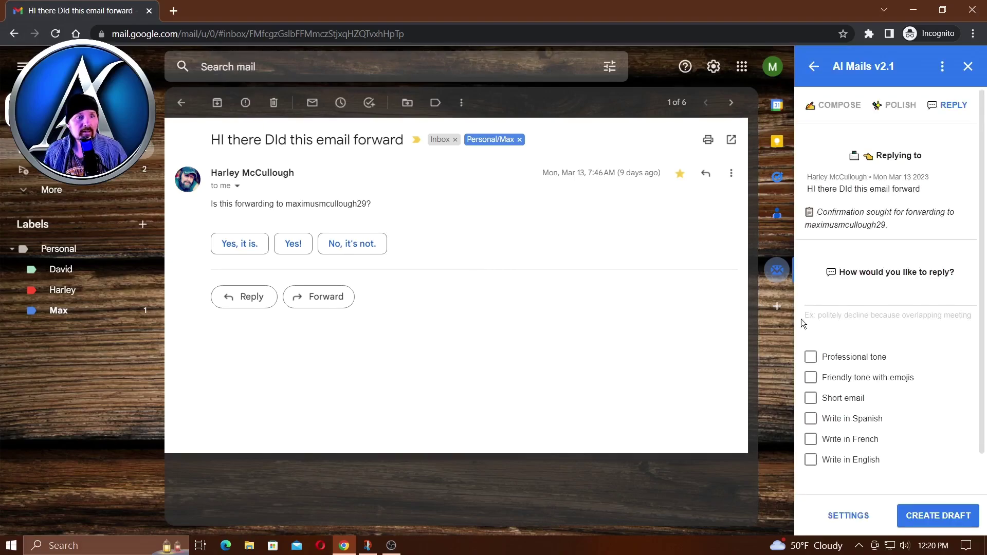
click(838, 297)
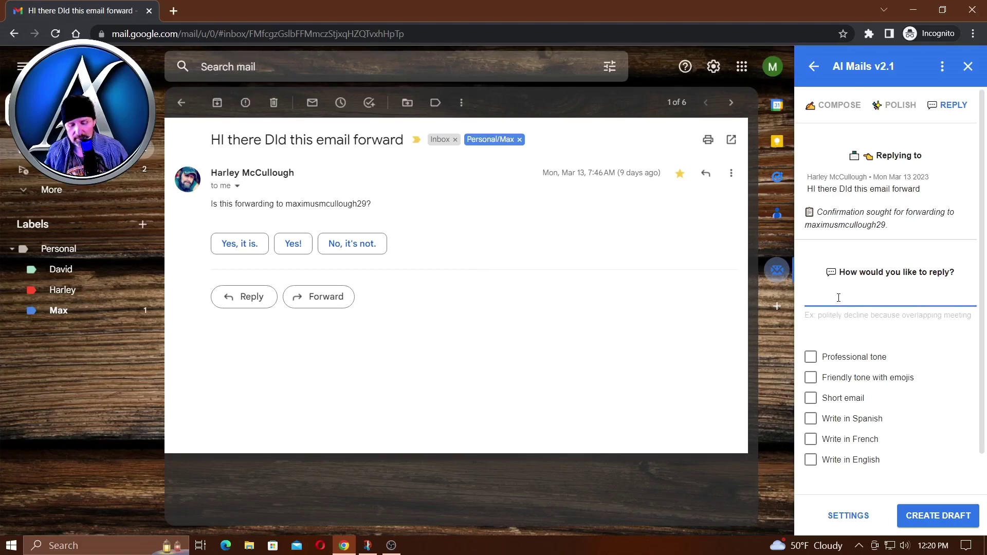
text(NO)
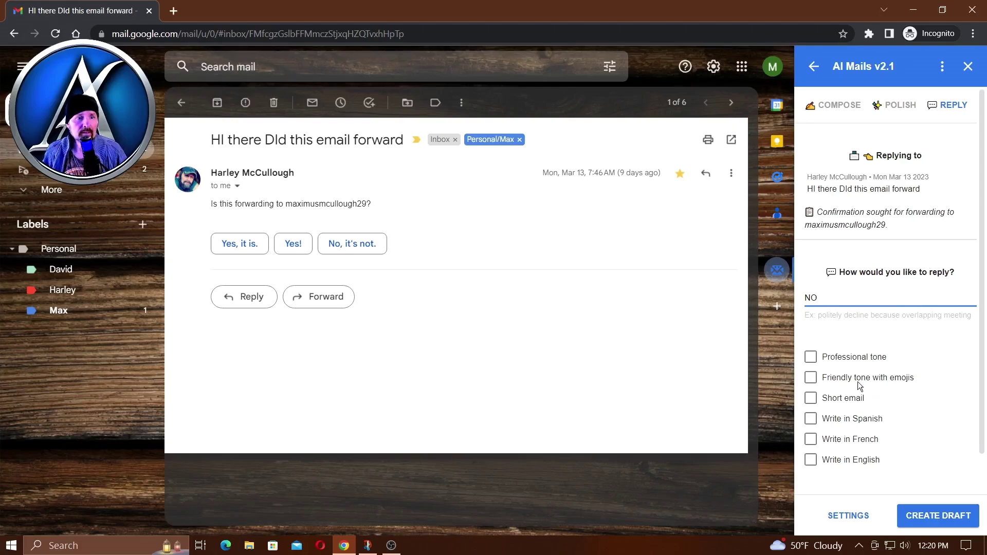
click(811, 401)
click(811, 418)
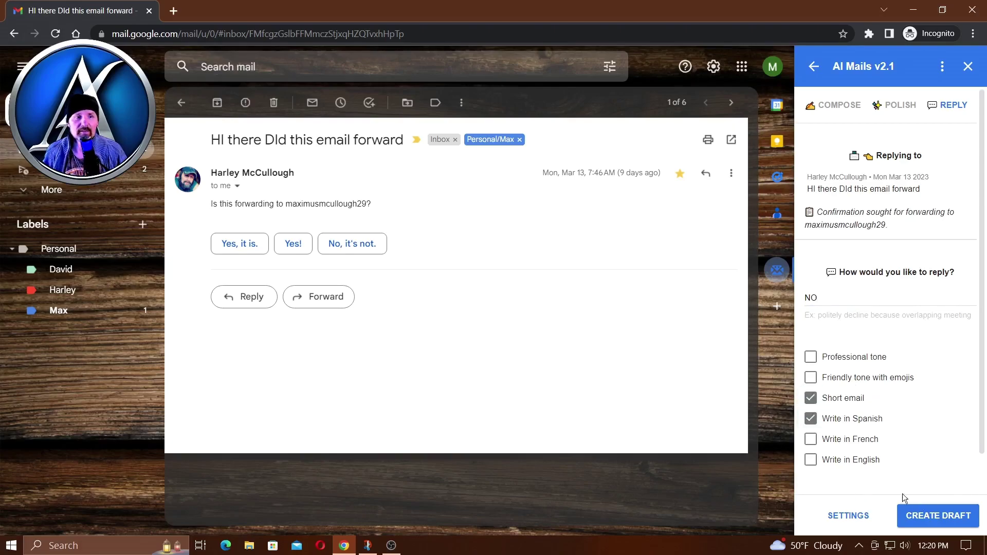
click(938, 517)
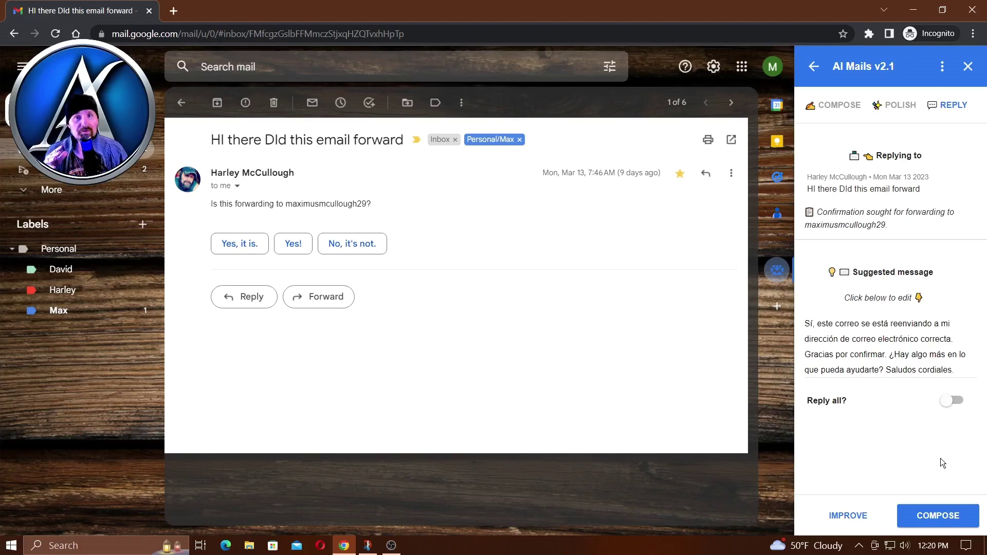
- Send the AI-suggested Spanish reply in the forwarding thread, then start a blank new message
click(954, 521)
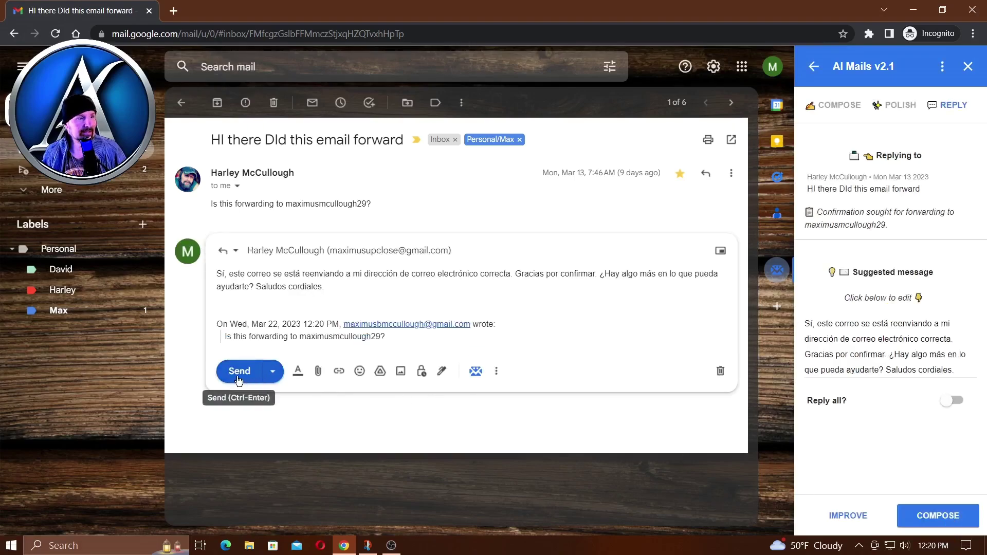
click(238, 372)
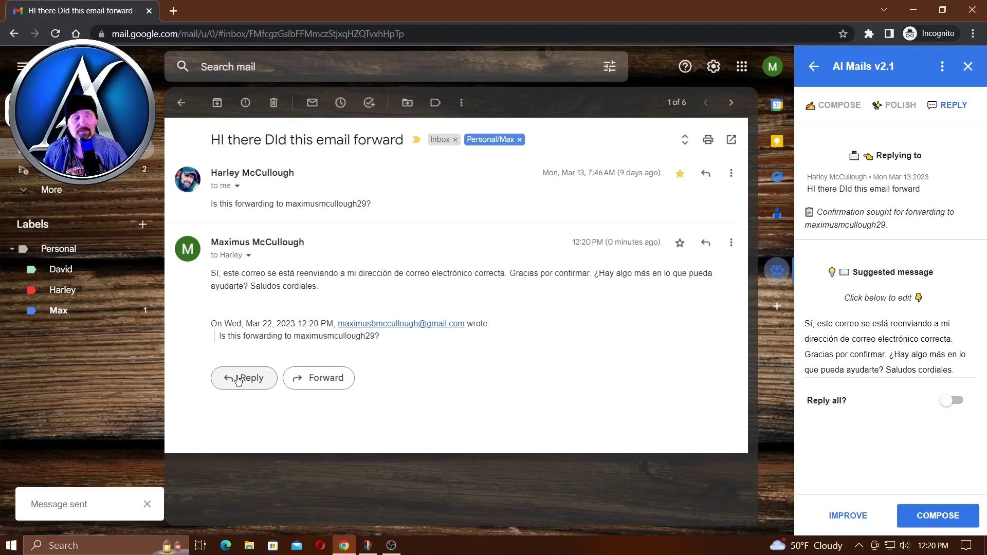
key(c)
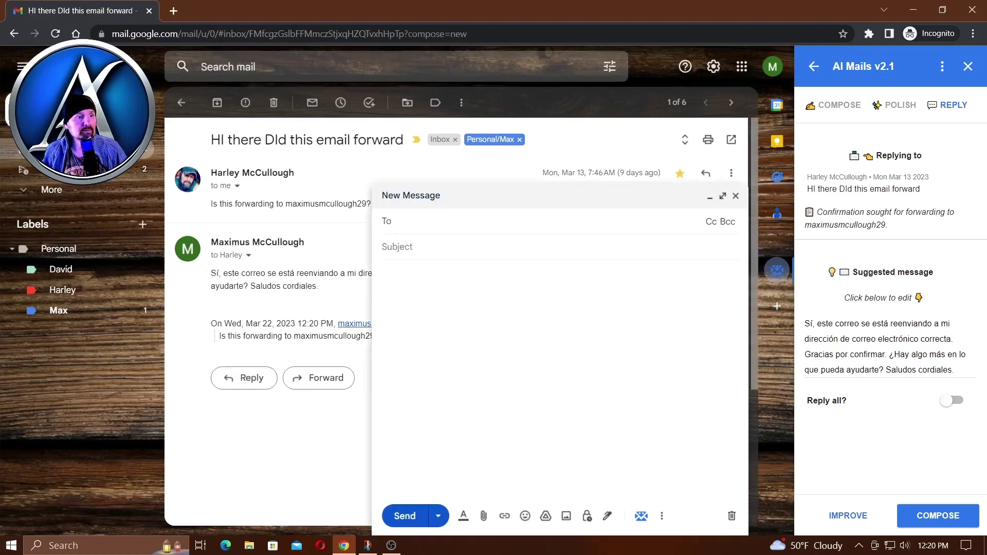
- Prompt AI Mails for a June Appalachian Trail hiking invitation, friendly with emojis, in English
click(641, 516)
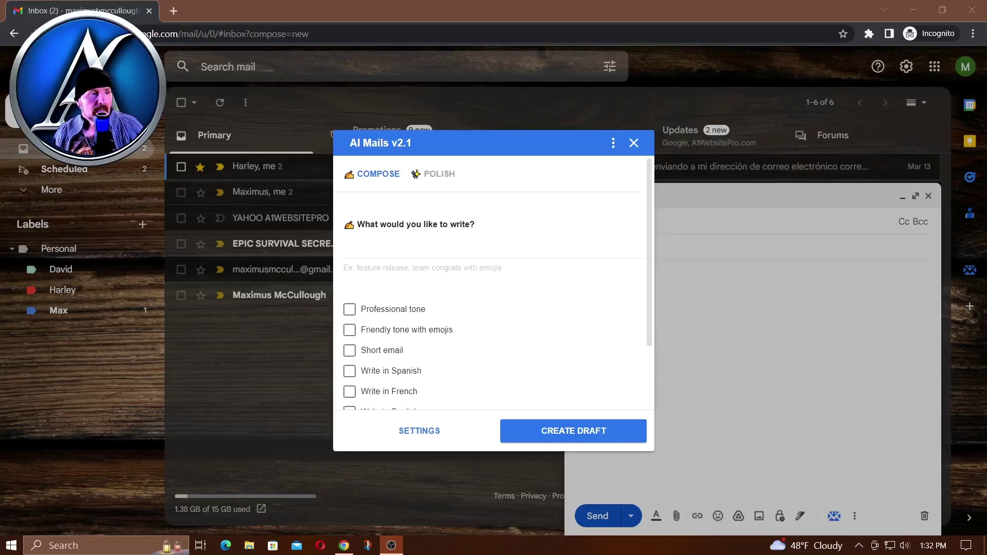
click(391, 254)
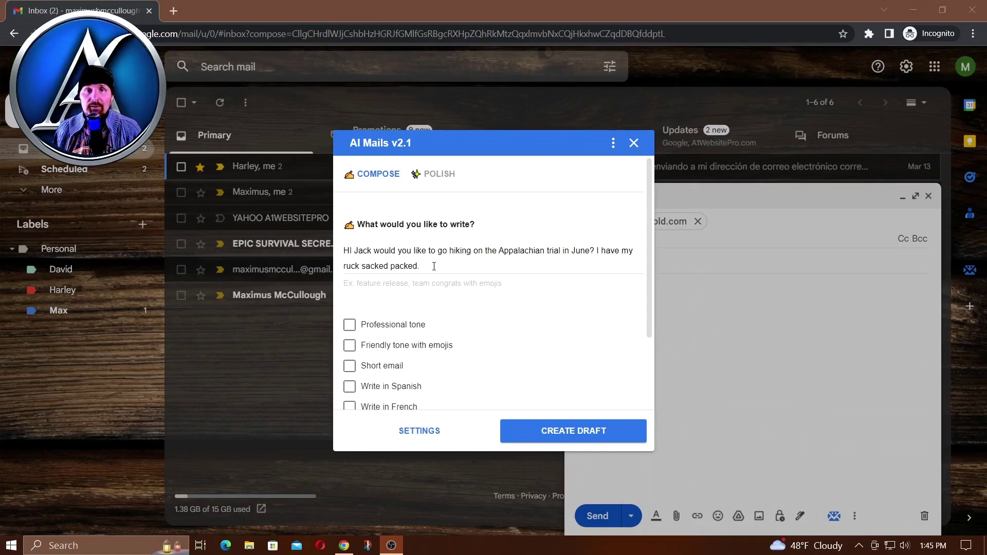
click(350, 345)
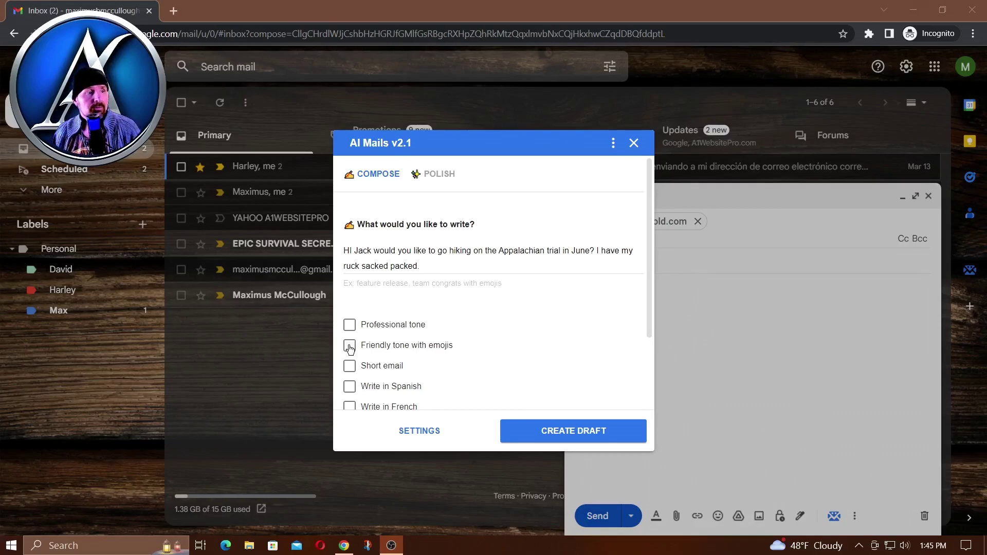
scroll(443, 328, down, 2)
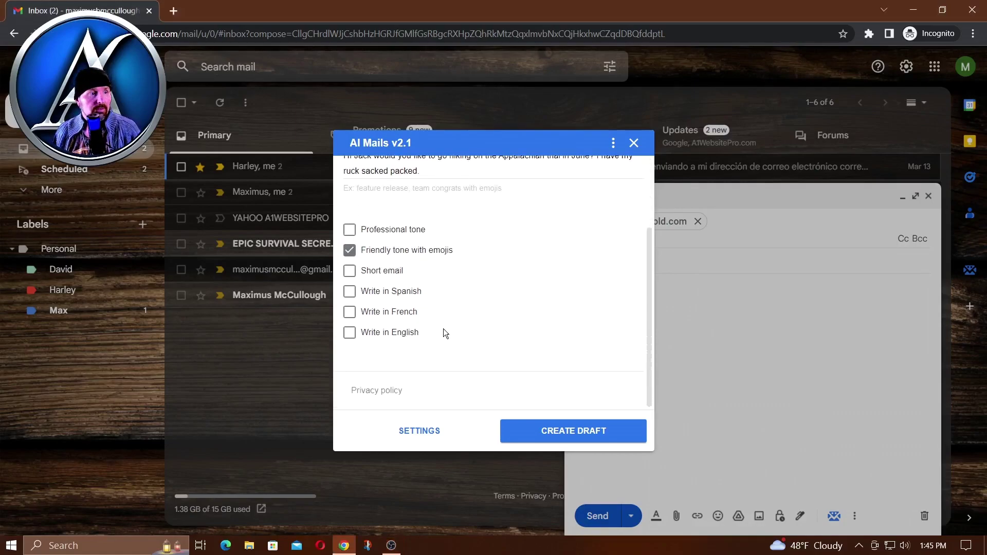
click(351, 334)
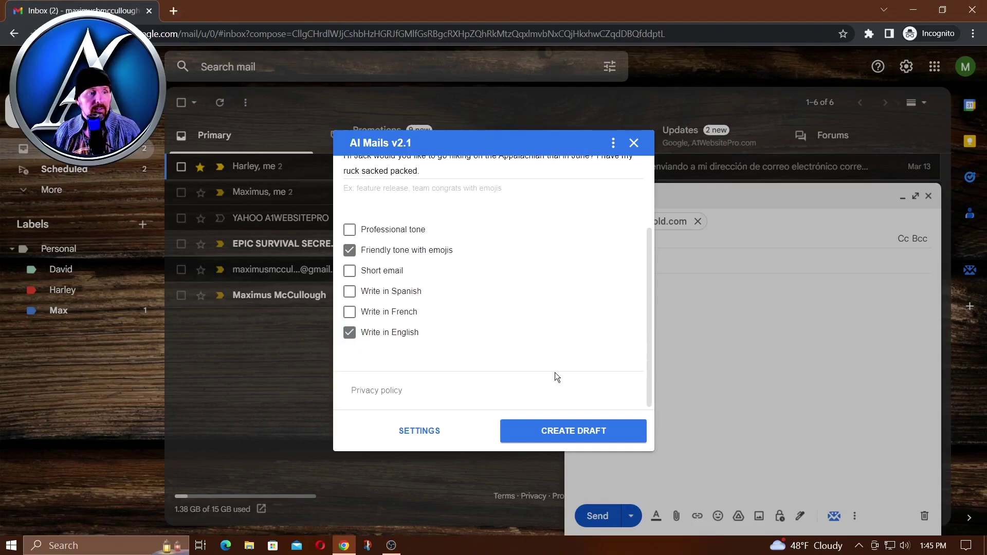
- Generate the draft, subject 'Join me on an epic Appalachian Trail adventure this June!', and review it
click(584, 436)
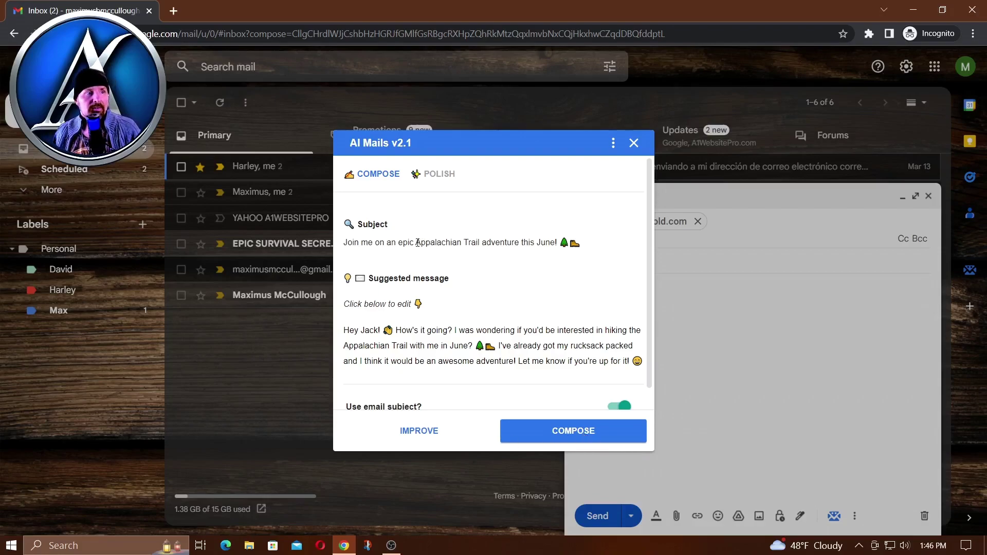
drag(415, 242, 514, 242)
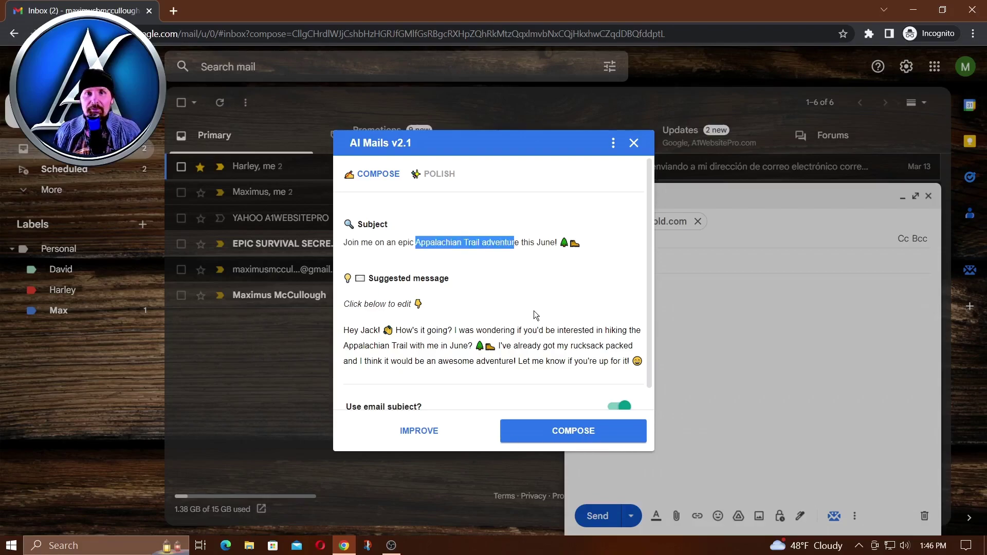
scroll(533, 311, down, 1)
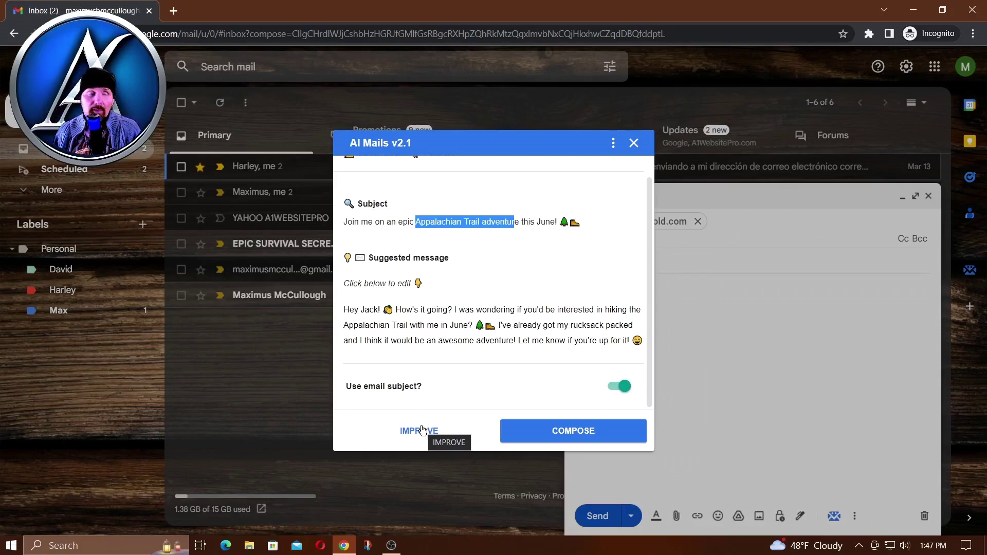
- Insert the AI subject and invitation into the email and type a 'Thanks' sign-off with the sender's name
click(577, 435)
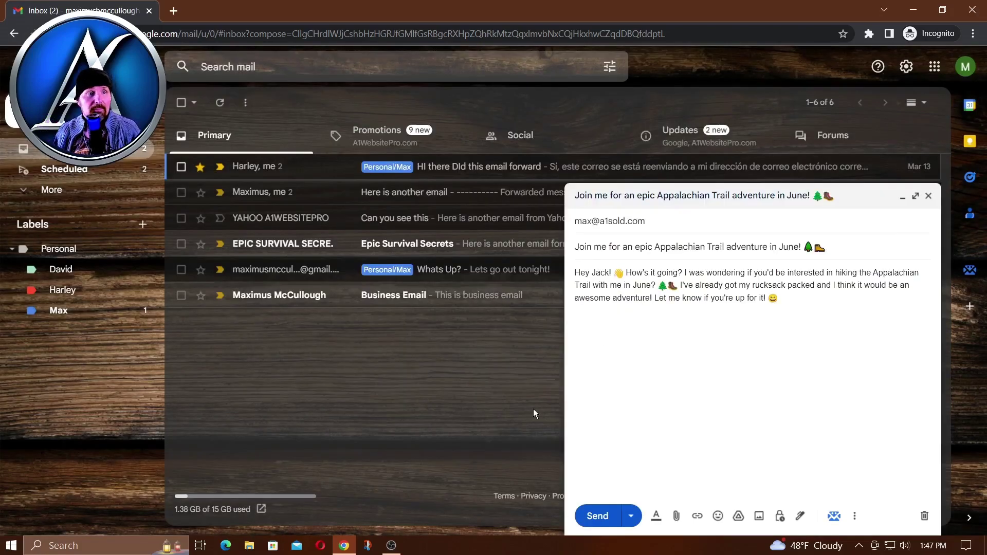
click(621, 418)
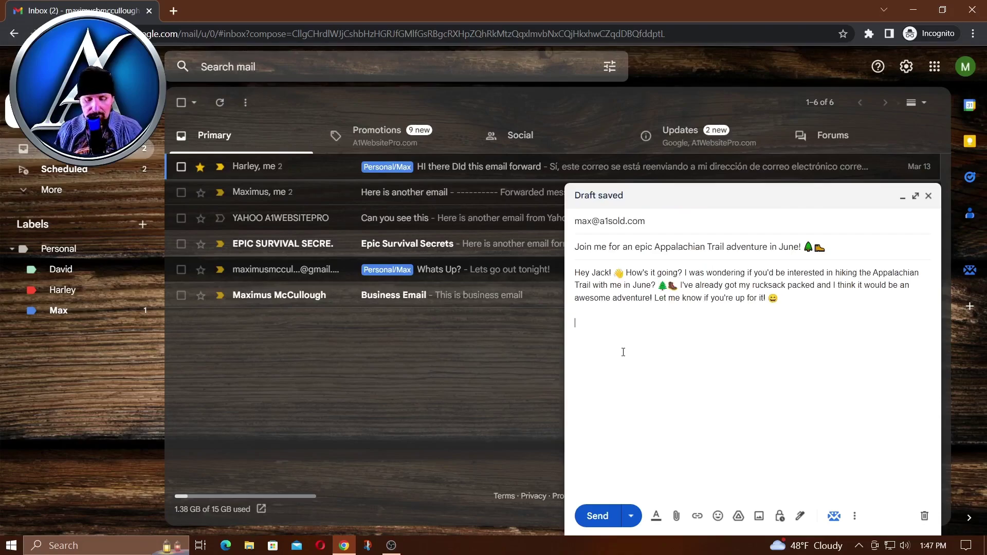
text(Thanks)
key(Return)
text(Ma)
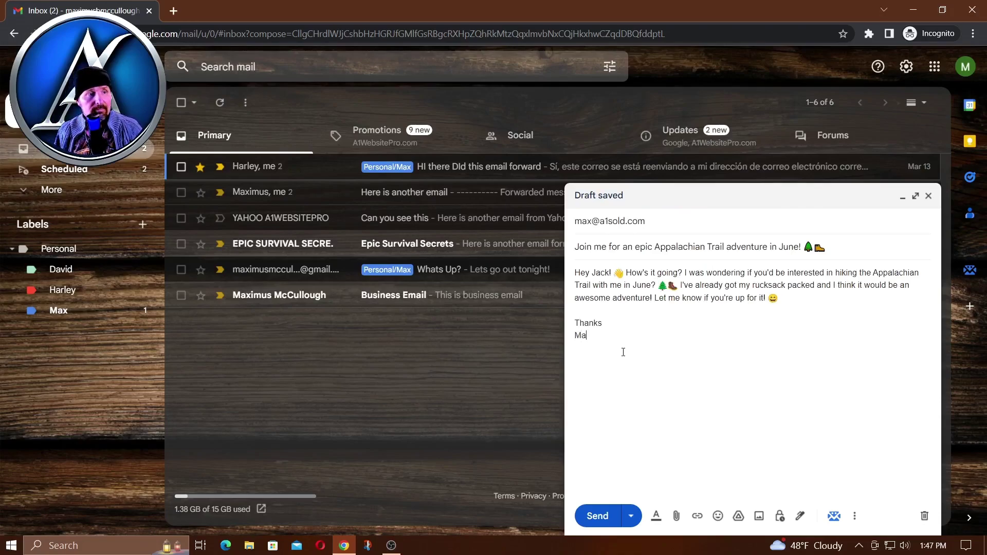
text(ximus)
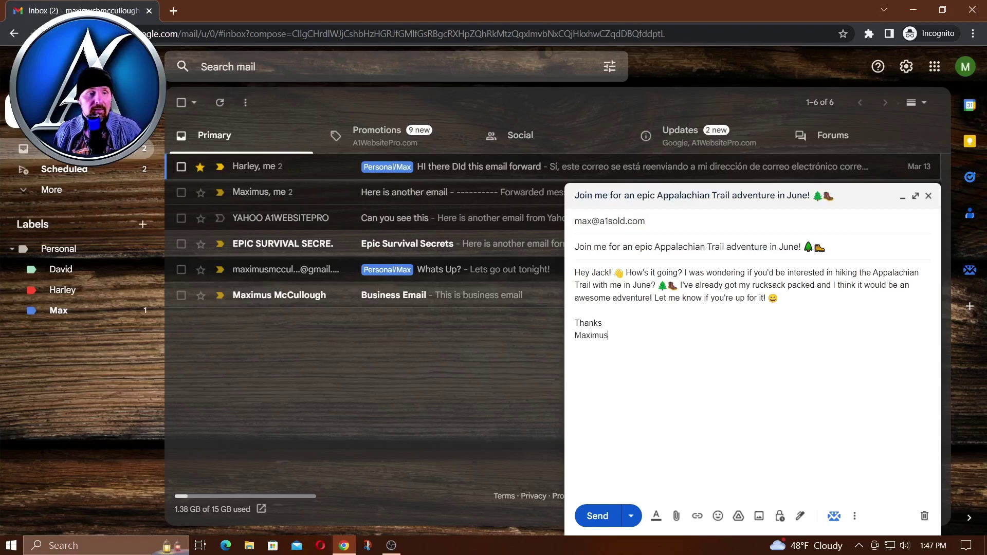
- Add the Personal signature and delete the typed sign-off lines
click(801, 517)
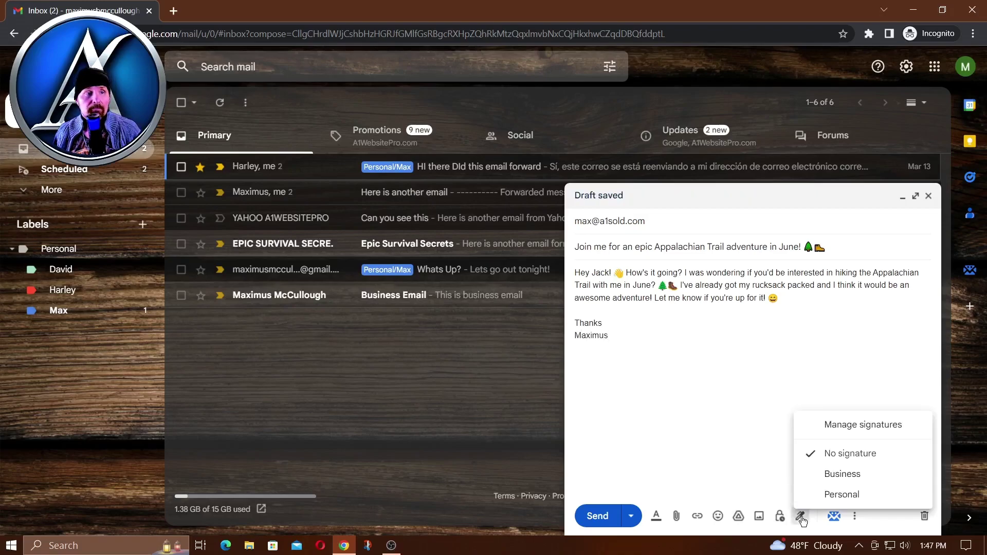
click(842, 495)
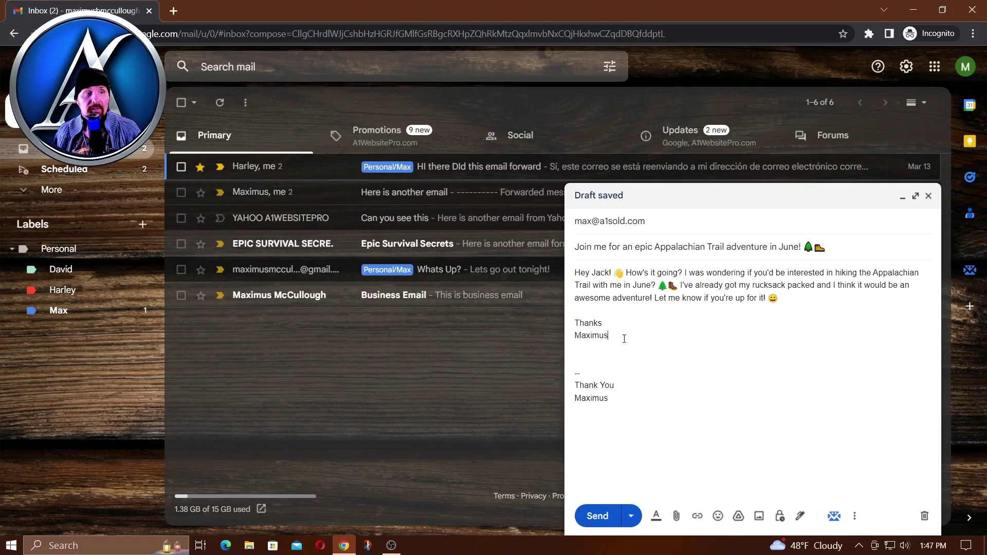
drag(602, 336, 555, 323)
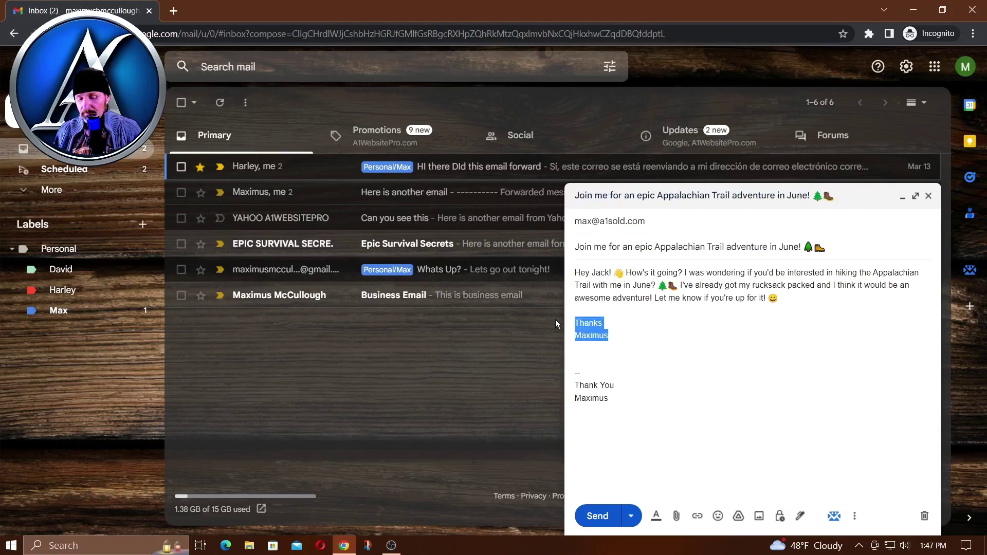
key(BackSpace)
key(BackSpace)
key(BackSpace)
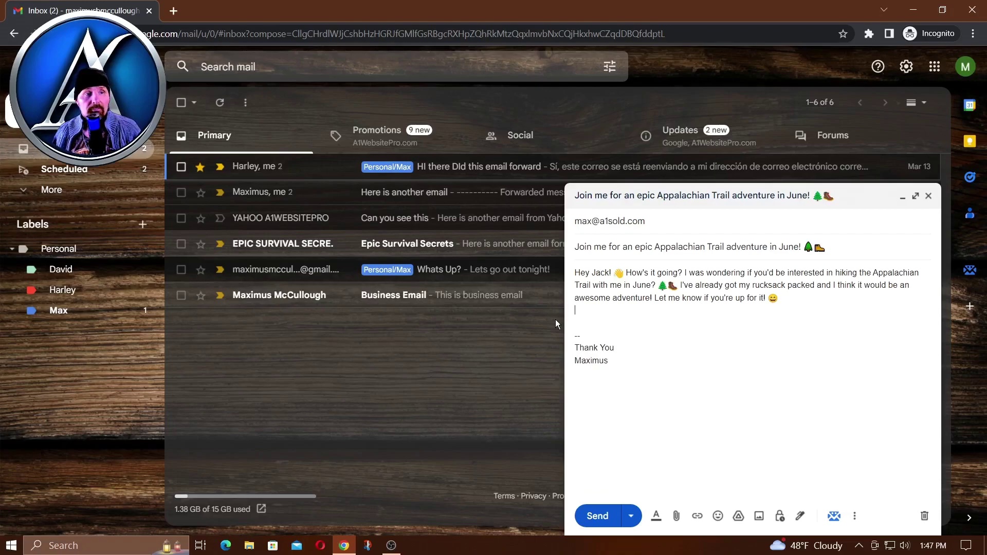
- Send the Appalachian Trail invitation email from the compose window
click(601, 516)
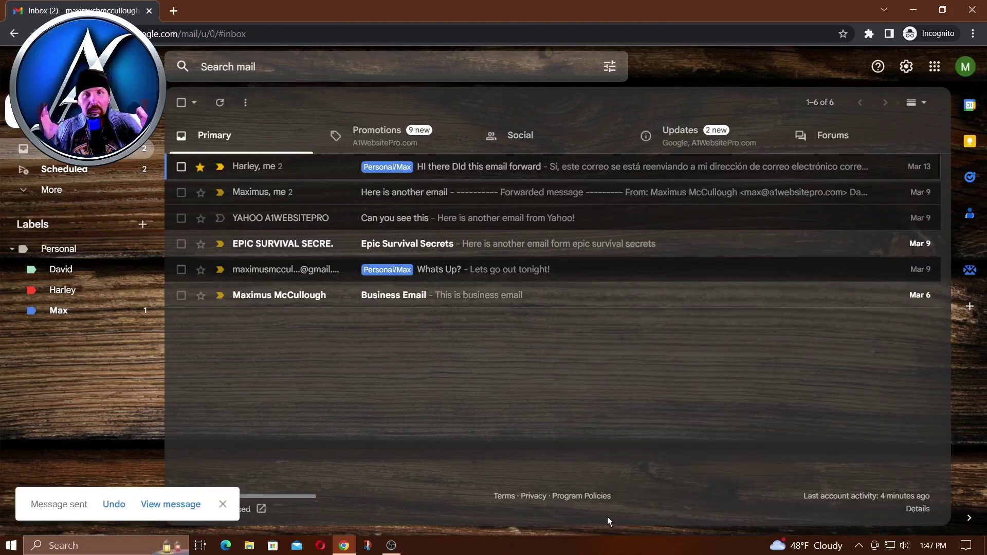